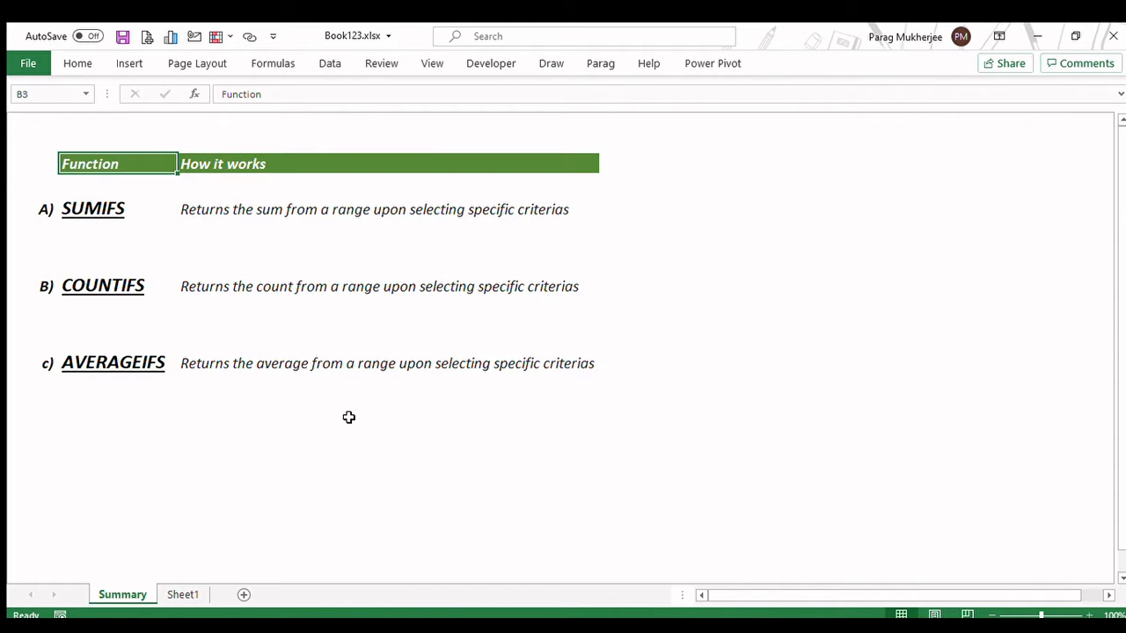
- Look up AVERAGEIFS among the Statistical functions in the function library
click(273, 67)
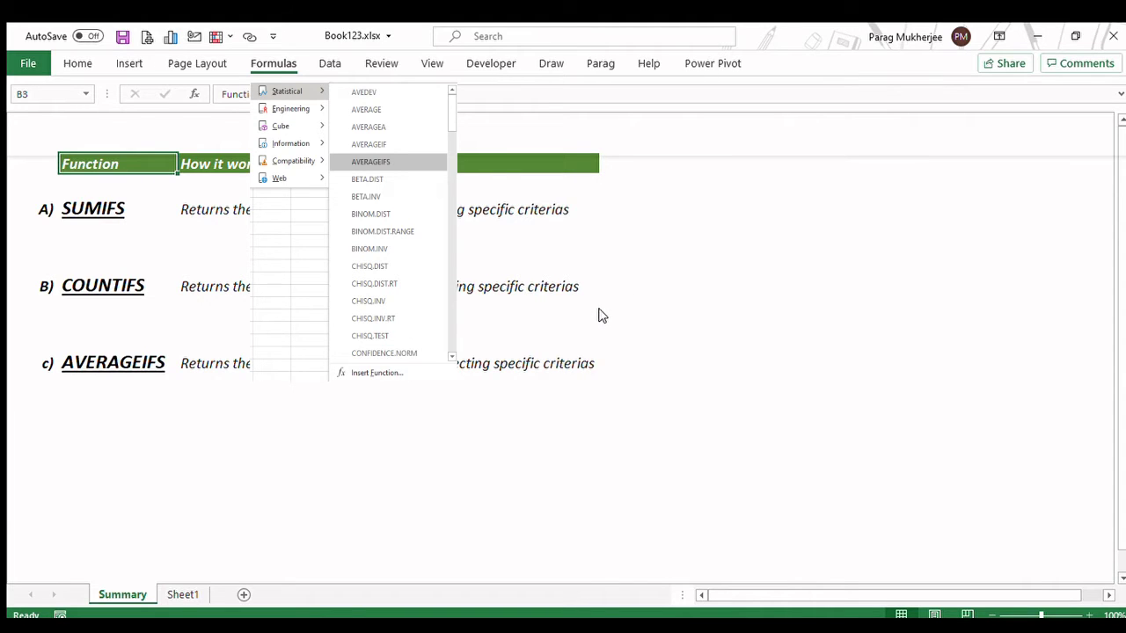
click(666, 504)
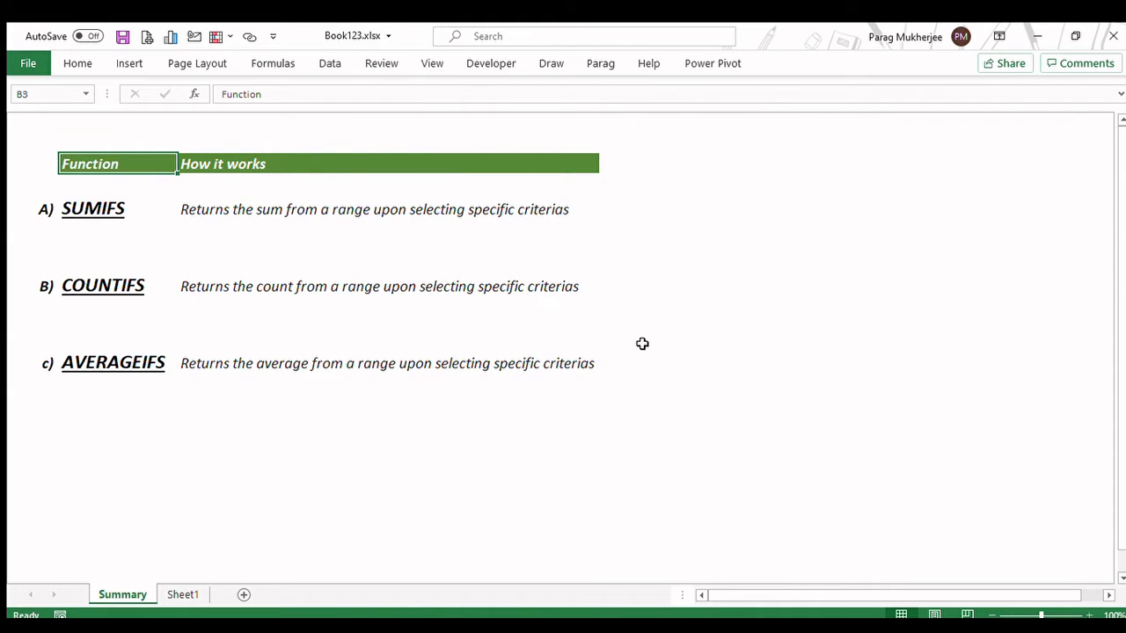
- Review the SUMIFS entry and its description in row 5 of the Summary sheet
key(Down)
key(Down)
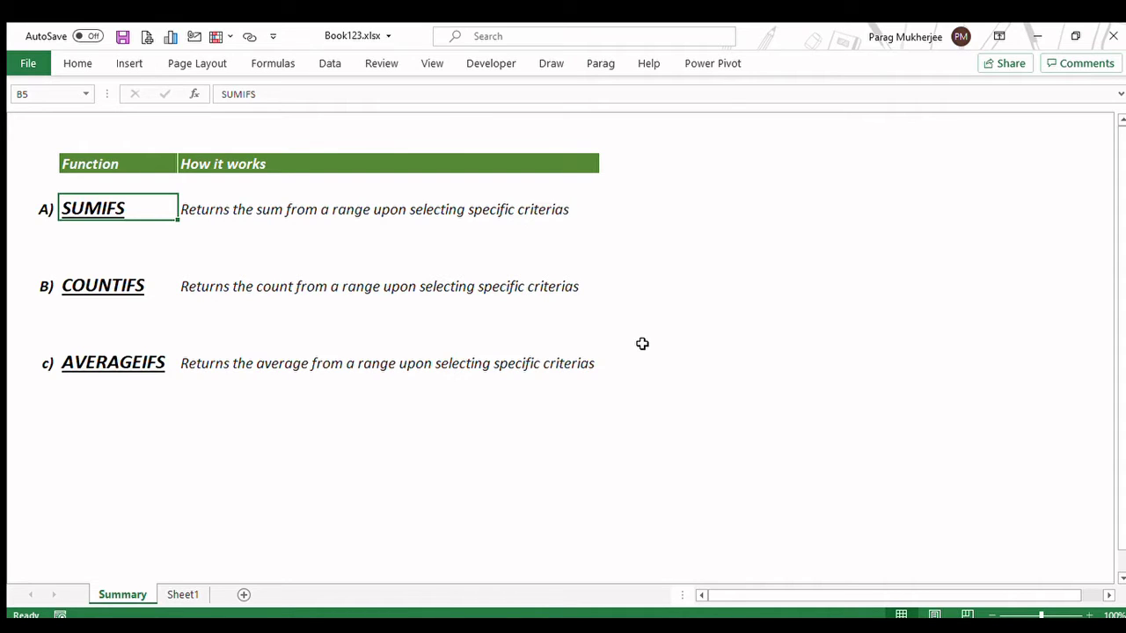
key(Right)
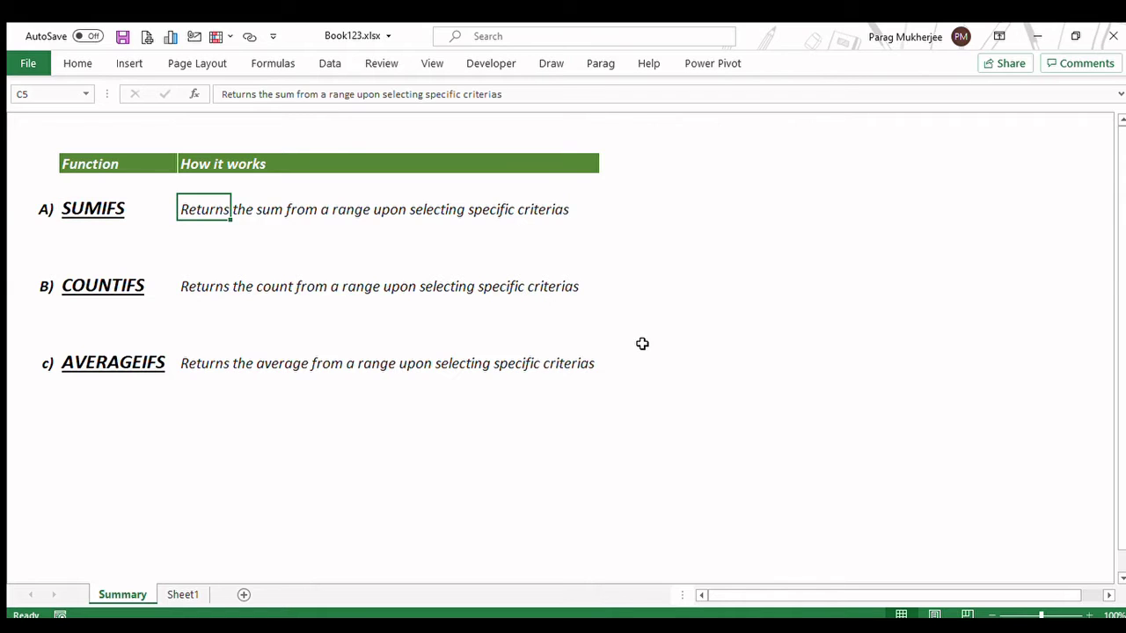
key(shift+Right)
key(shift+Right)
key(shift+Right)
key(shift+Right)
key(shift+Right)
key(shift+Right)
key(shift+Right)
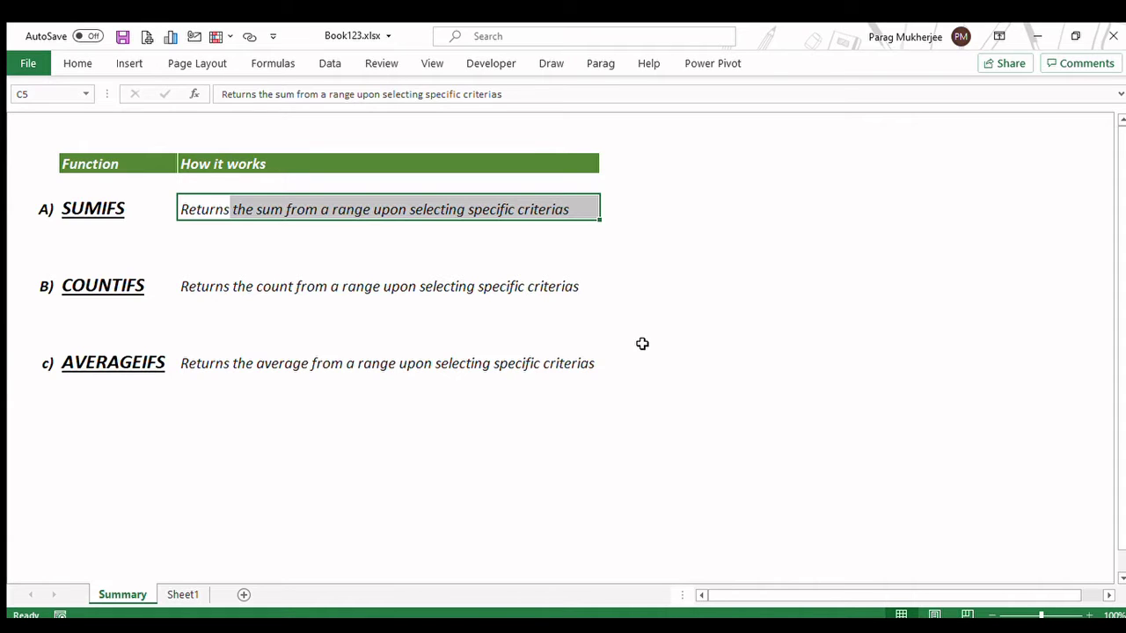
- Review the COUNTIFS and AVERAGEIFS entries and their descriptions on the Summary sheet
key(Down)
key(Down)
key(Down)
key(Left)
key(Left)
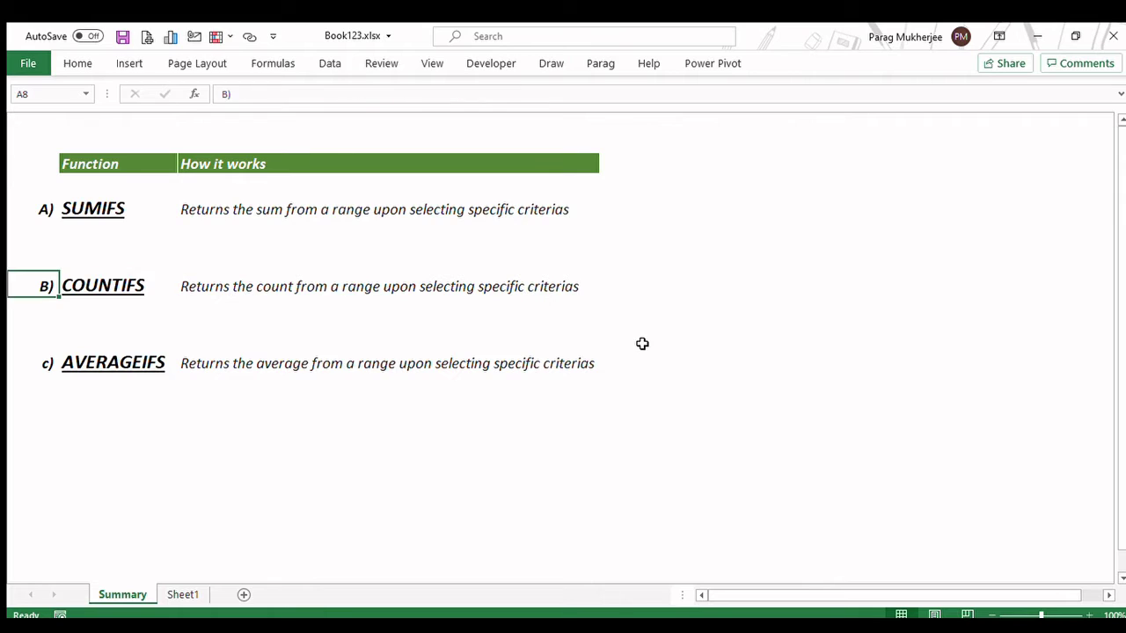
key(Right)
key(Right)
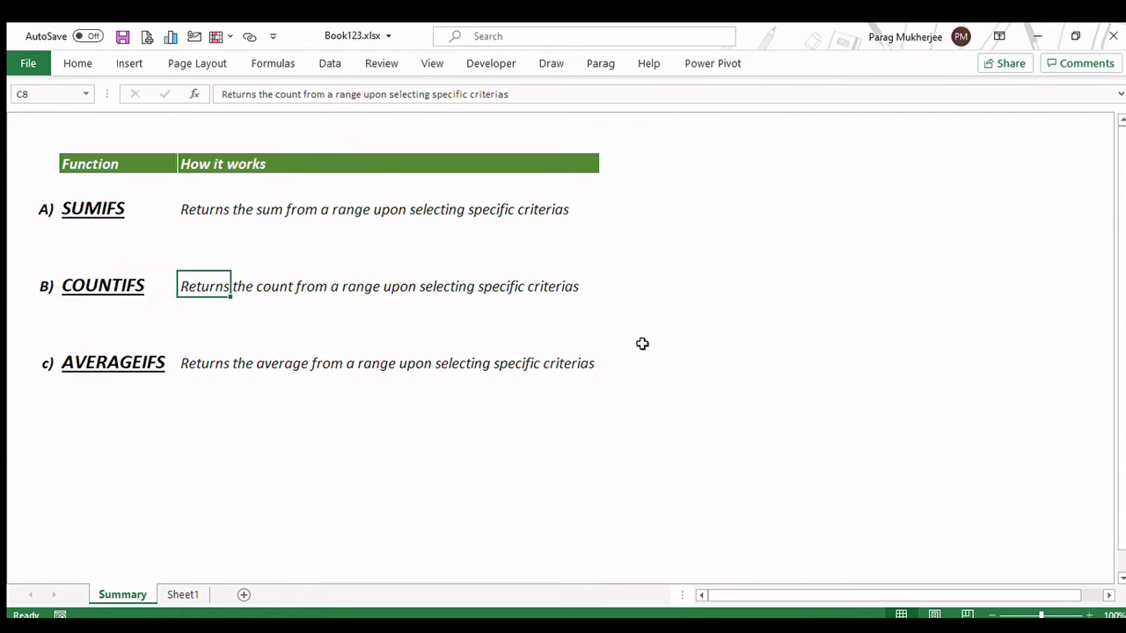
key(Down)
key(Down)
key(Down)
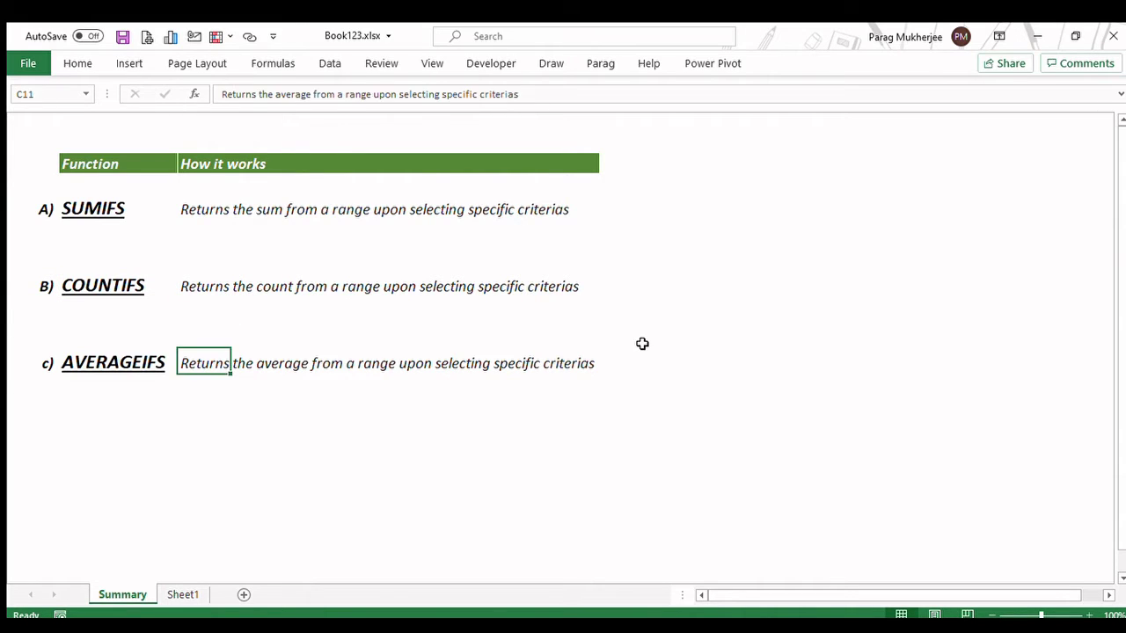
key(Left)
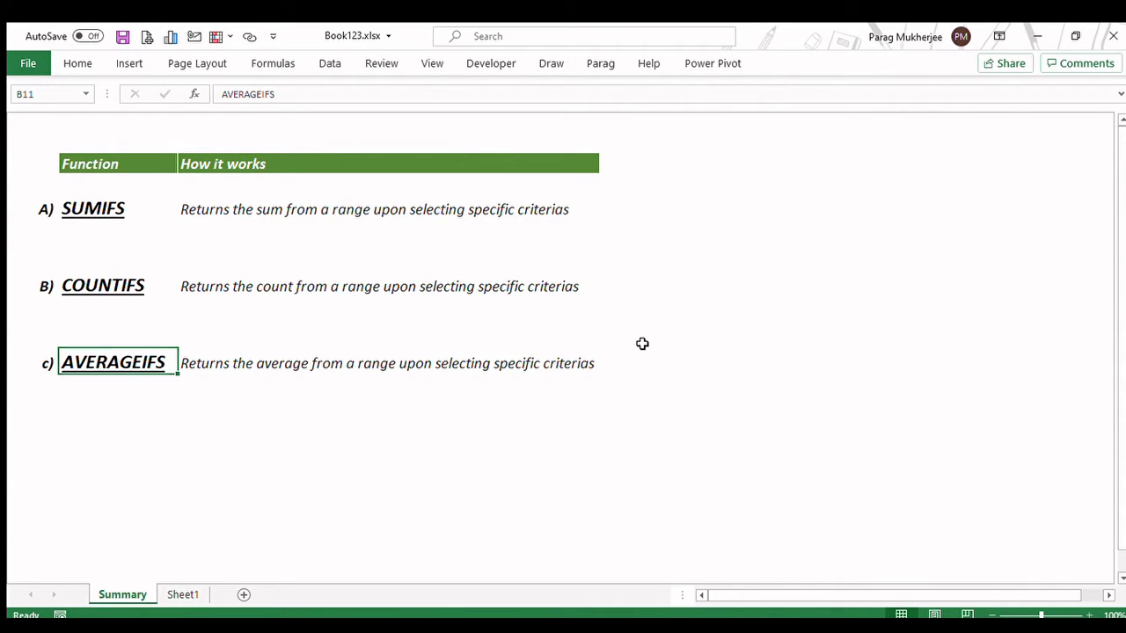
- Switch to Sheet1 and examine the Region entries in B3:B25
key(ctrl+Page_Down)
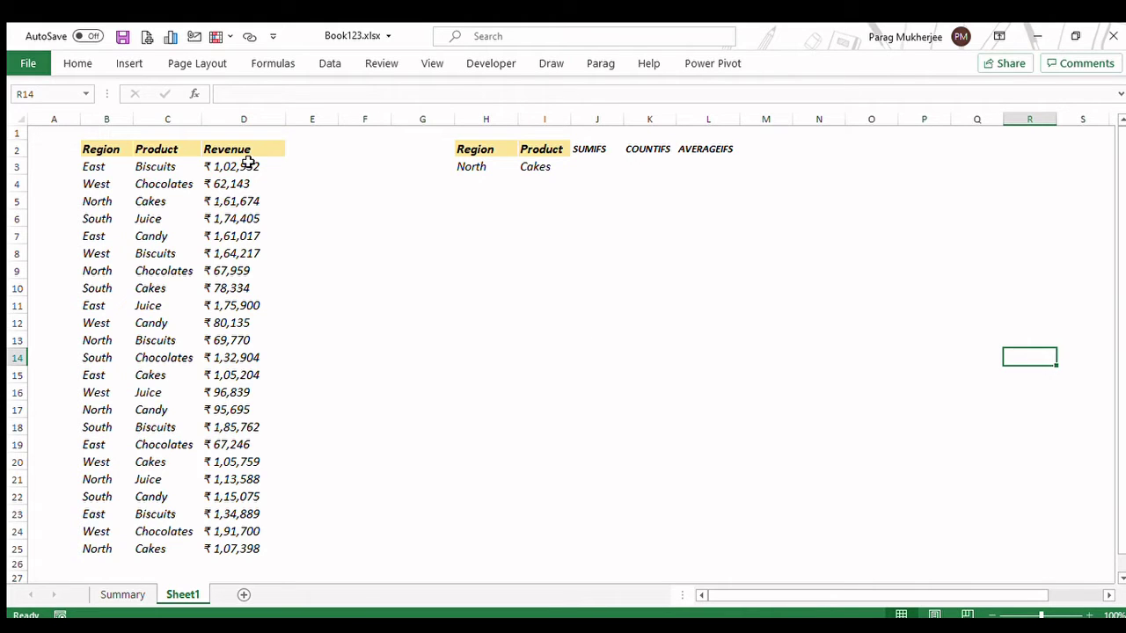
click(119, 146)
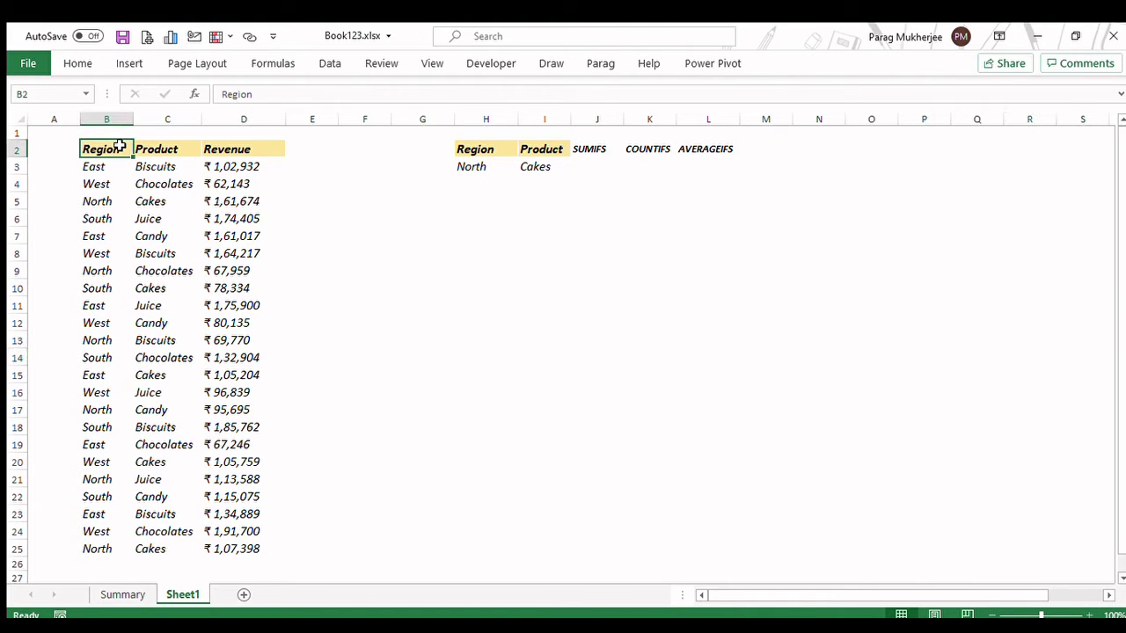
key(Down)
key(shift+Down)
key(shift+Down)
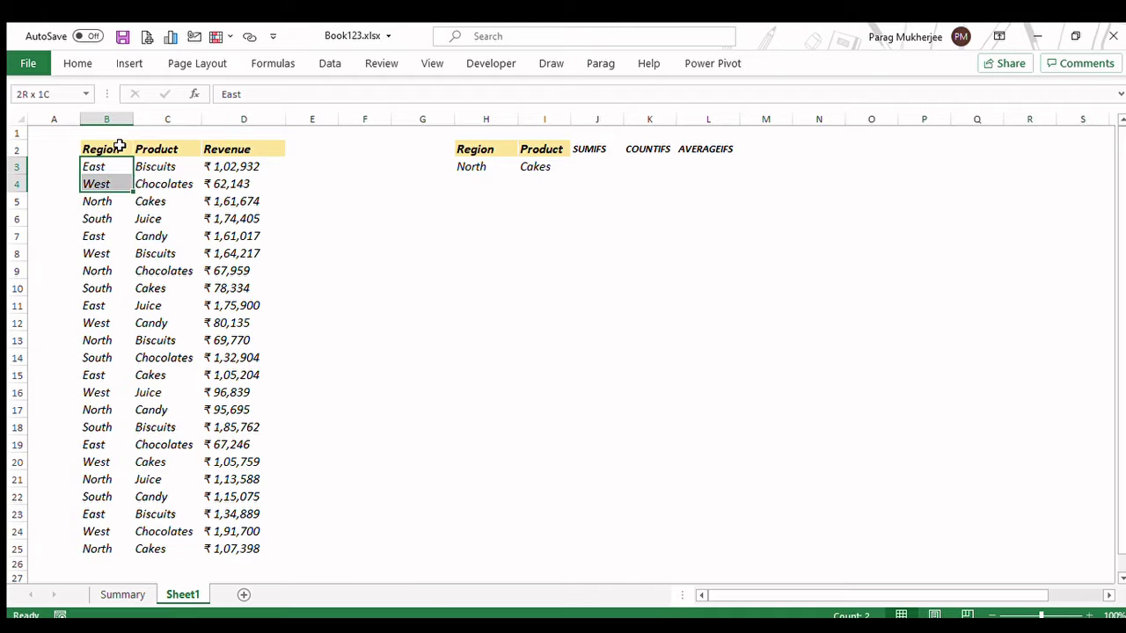
key(shift+Down)
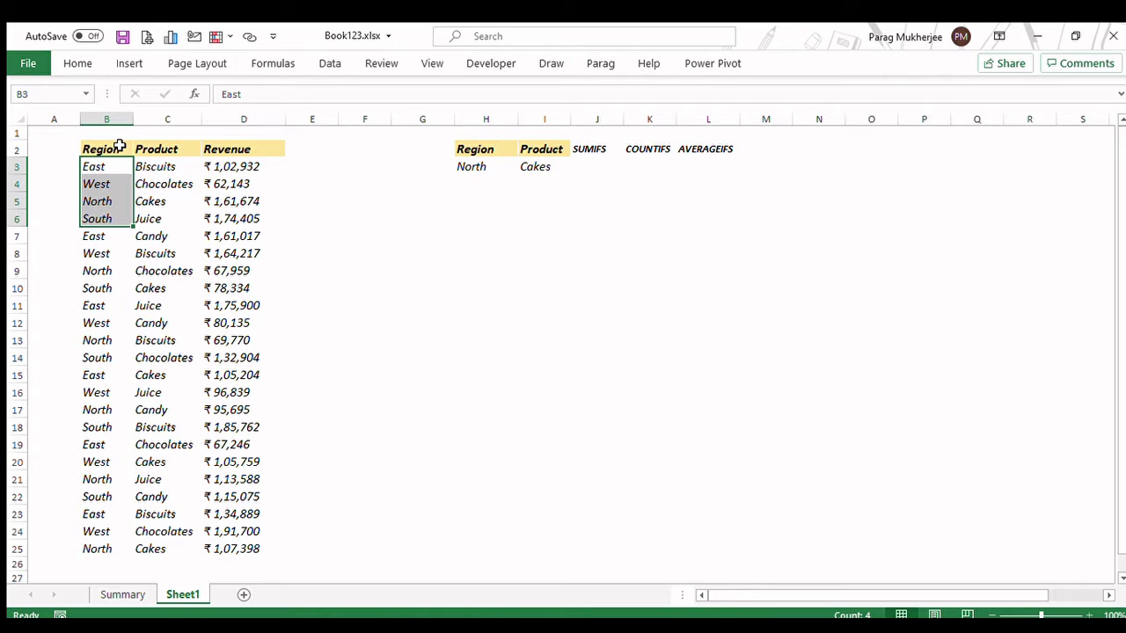
key(ctrl+shift+Down)
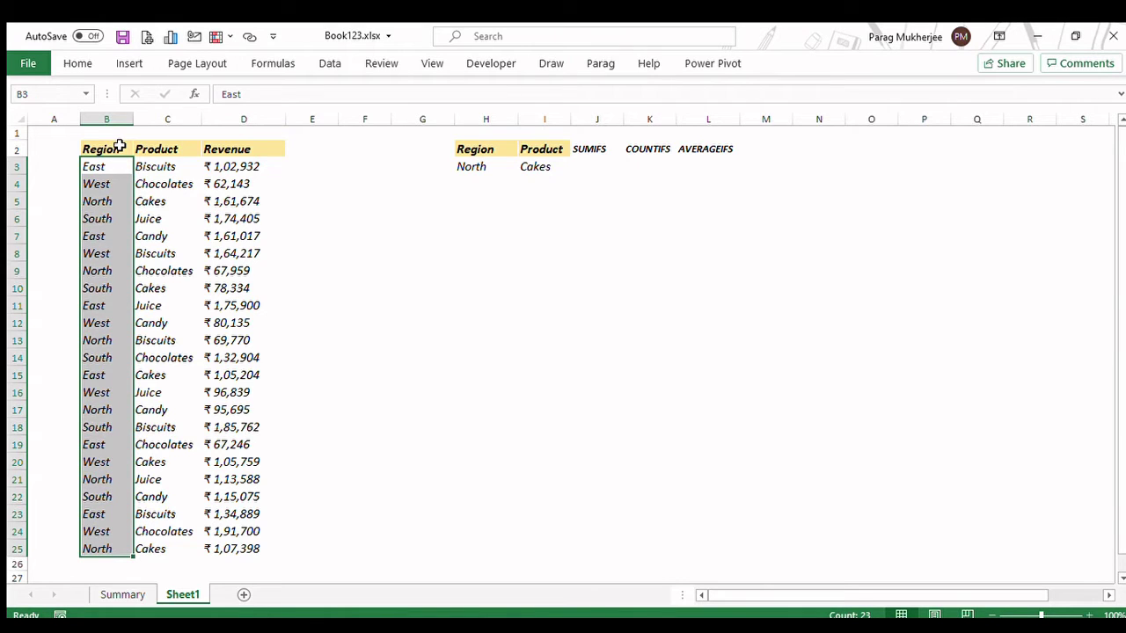
- Examine the Product entries in column C and the Revenue values in D3:D25
key(Right)
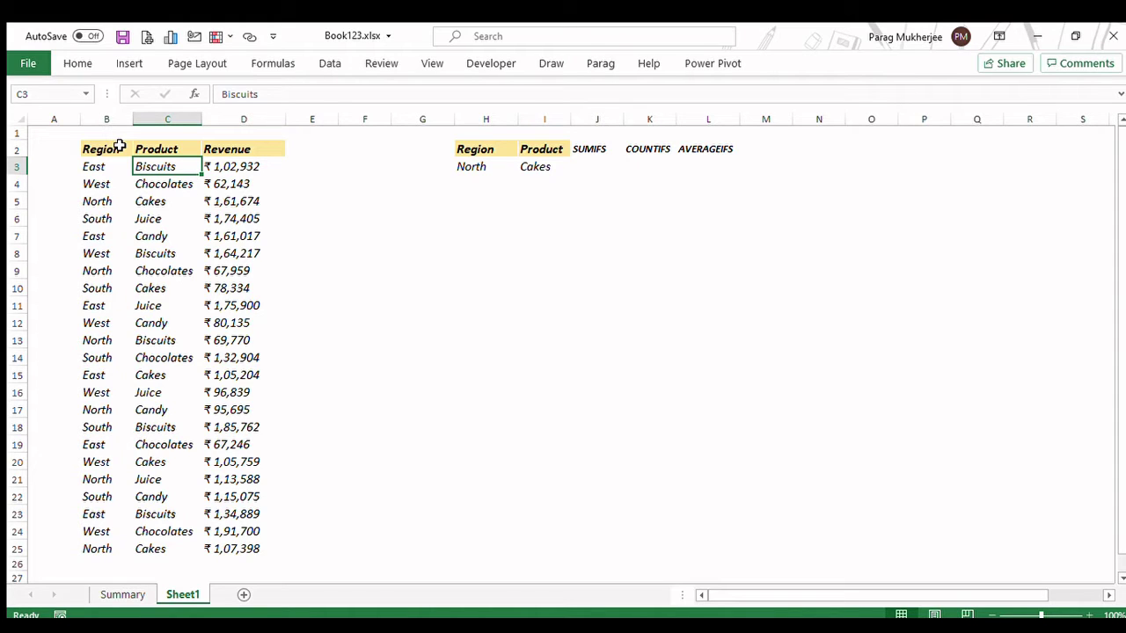
key(ctrl+shift+Down)
key(Down)
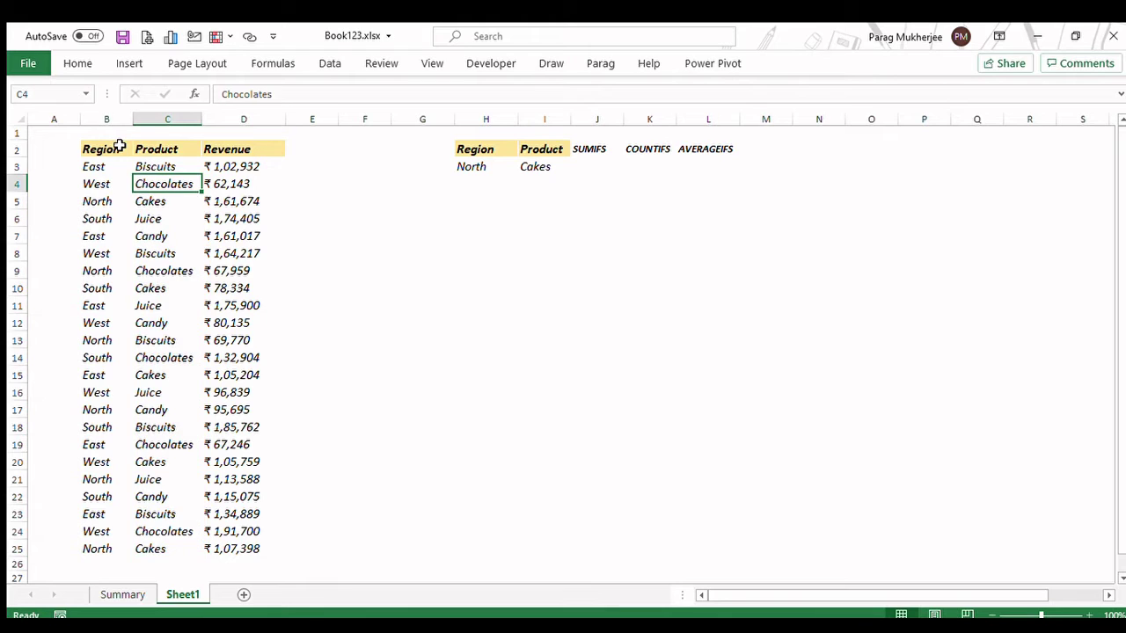
key(Down)
key(Down)
key(Down)
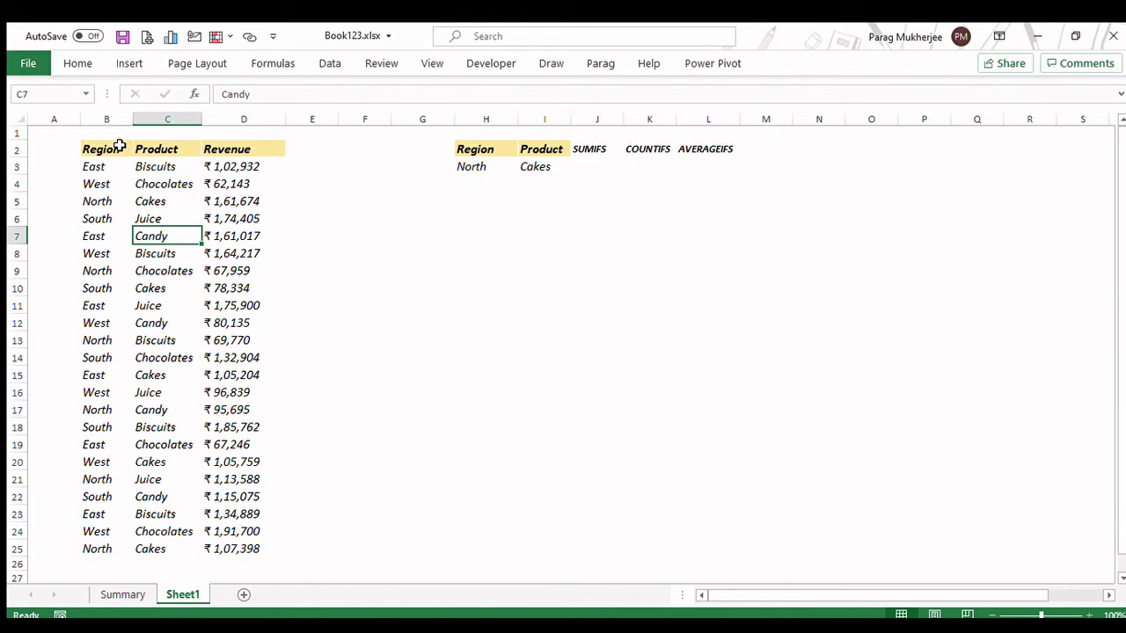
key(Up)
key(Up)
key(Up)
key(Up)
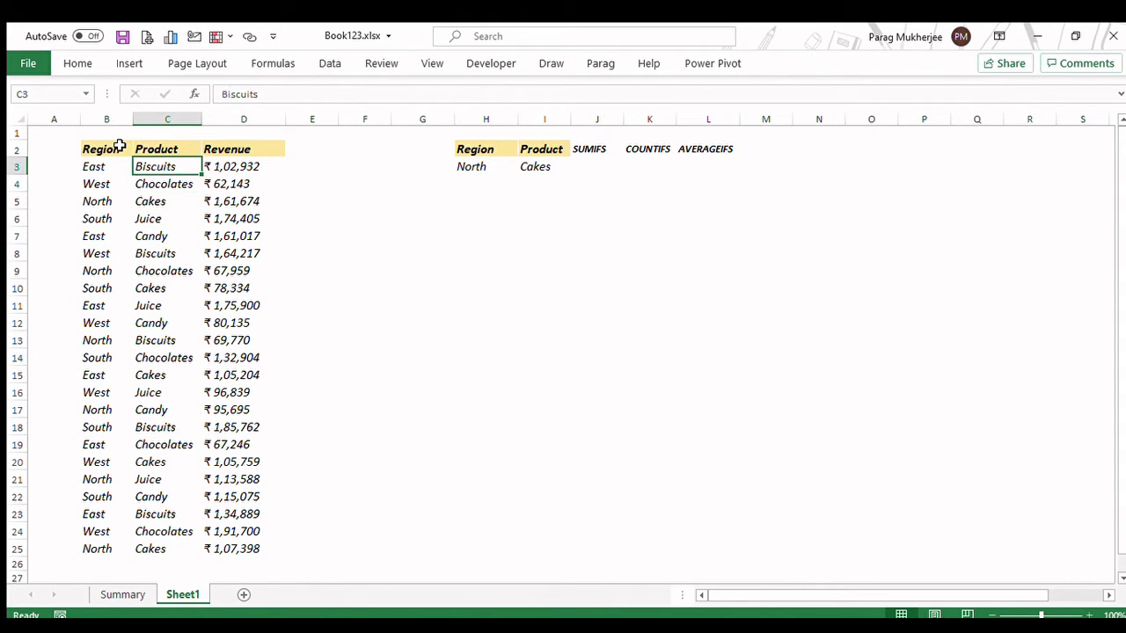
key(Right)
key(ctrl+shift+Down)
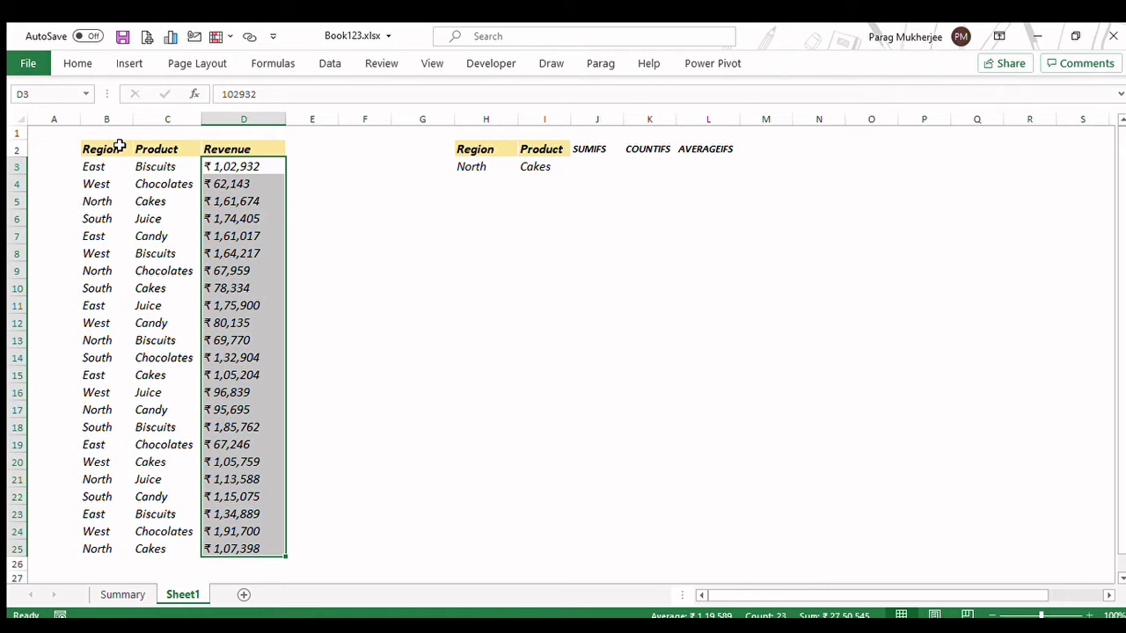
- Start a SUMIFS formula in J3 with the Revenue range $D$3:$D$25 as an absolute sum range
key(Right)
key(Right)
key(Right)
key(Right)
key(Right)
key(Right)
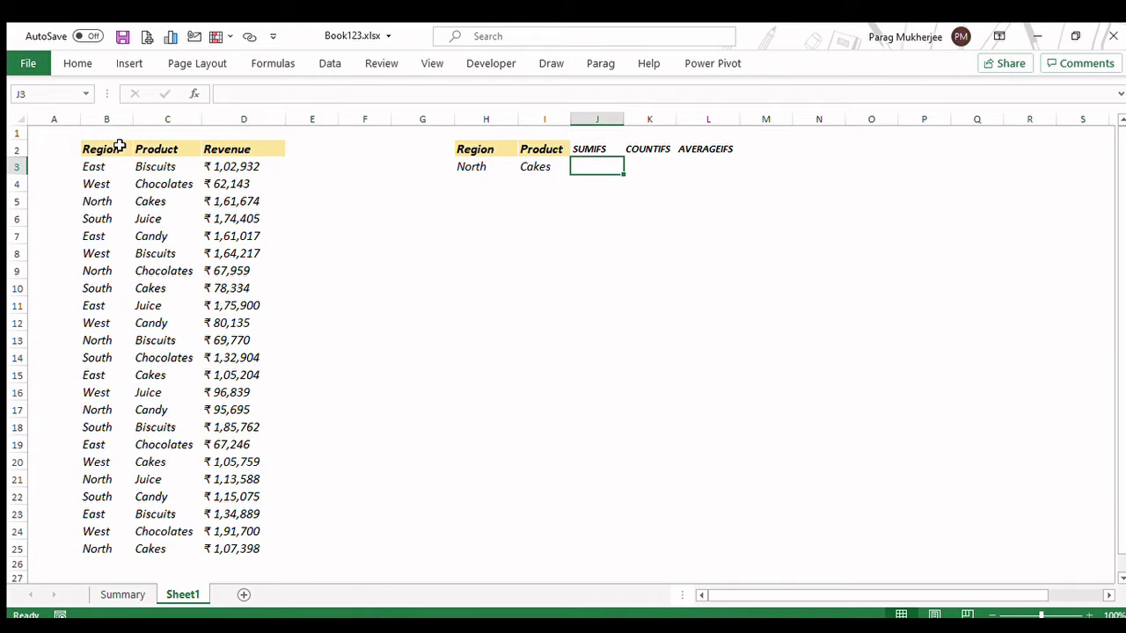
text(=)
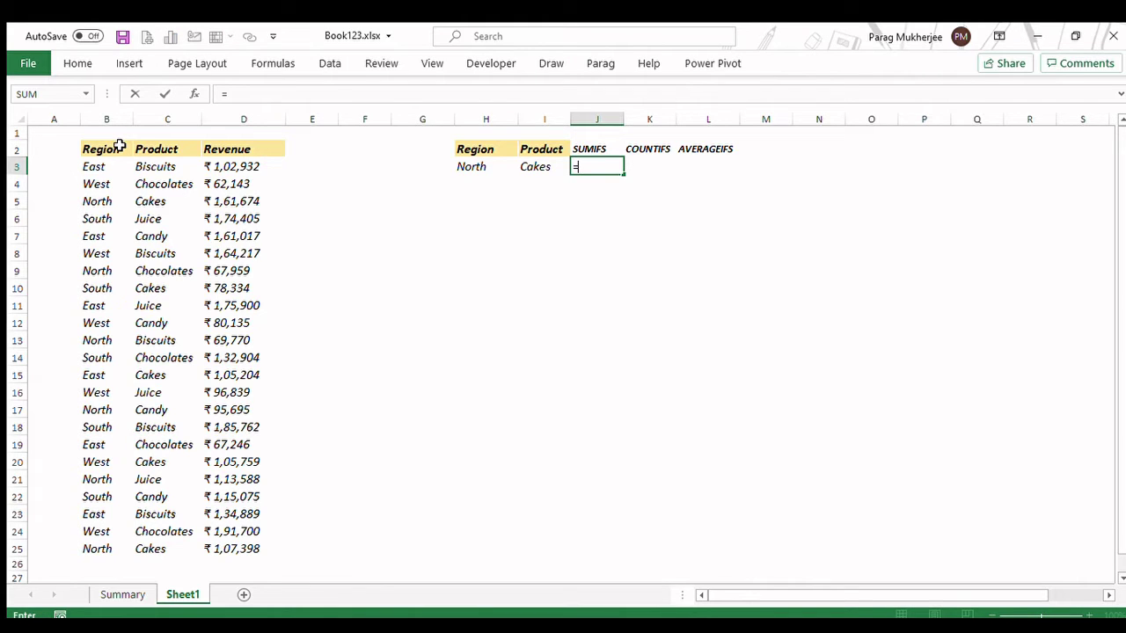
text(sumifs)
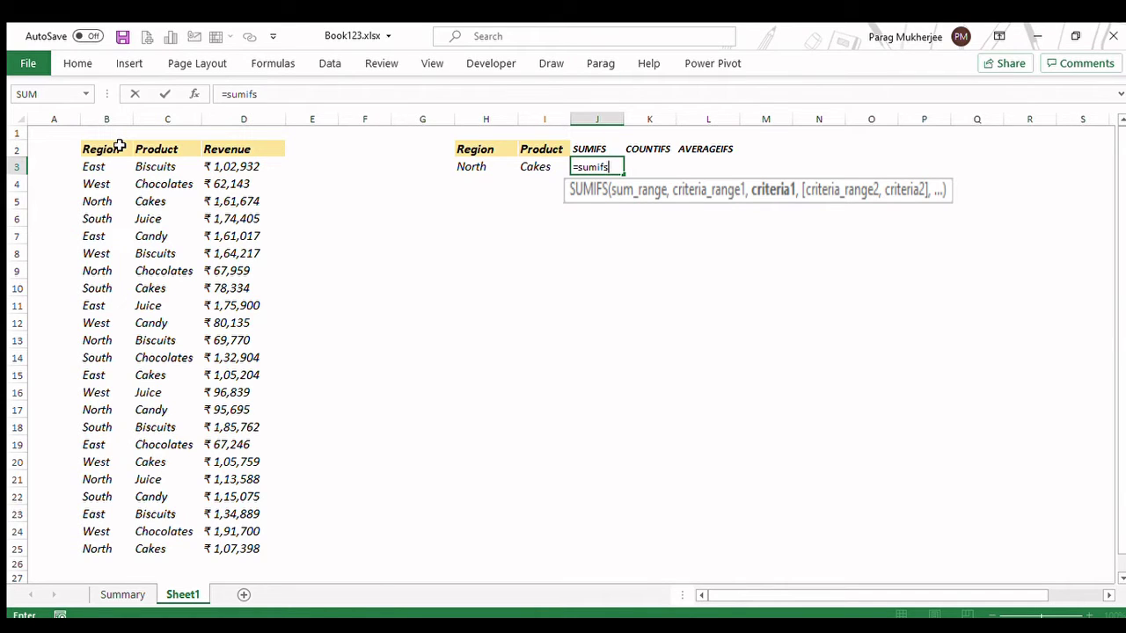
text(()
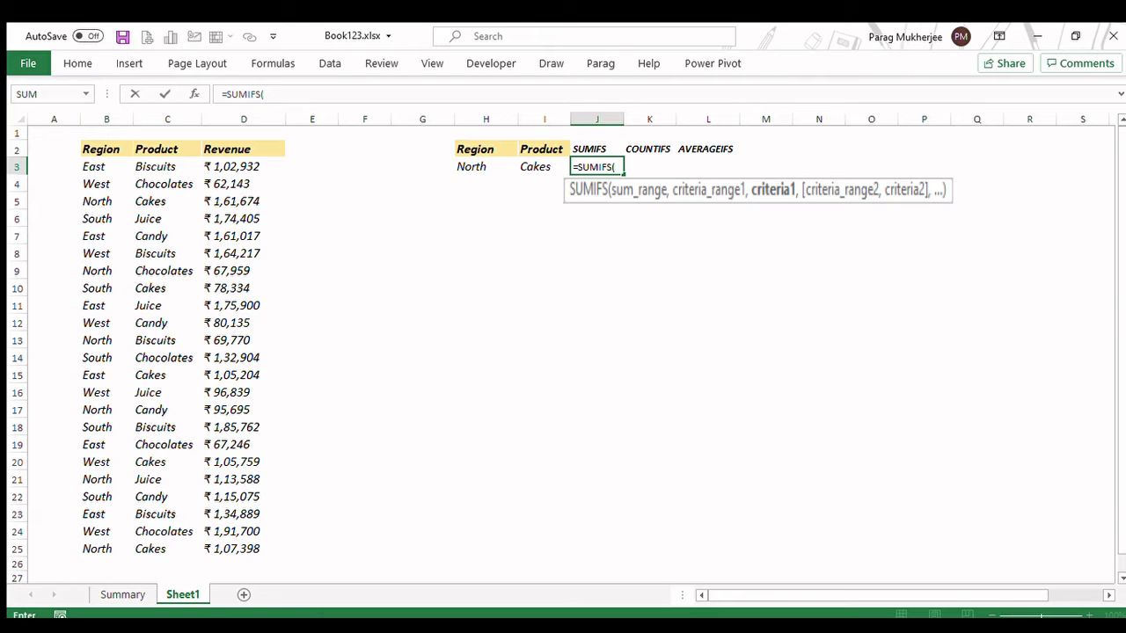
click(266, 162)
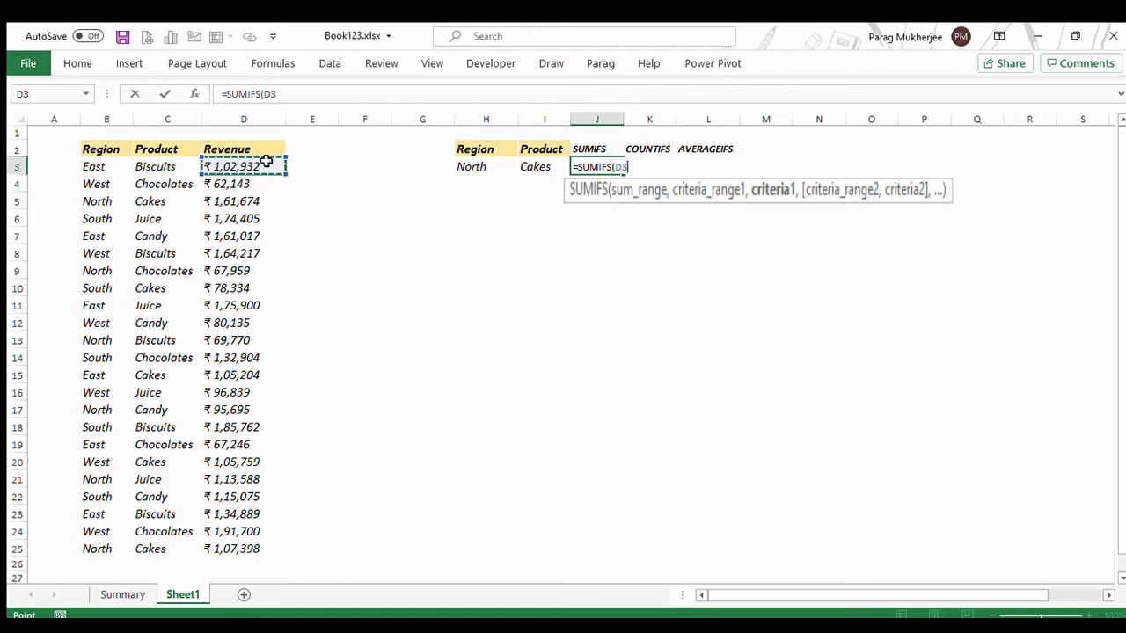
key(End)
key(shift+Down)
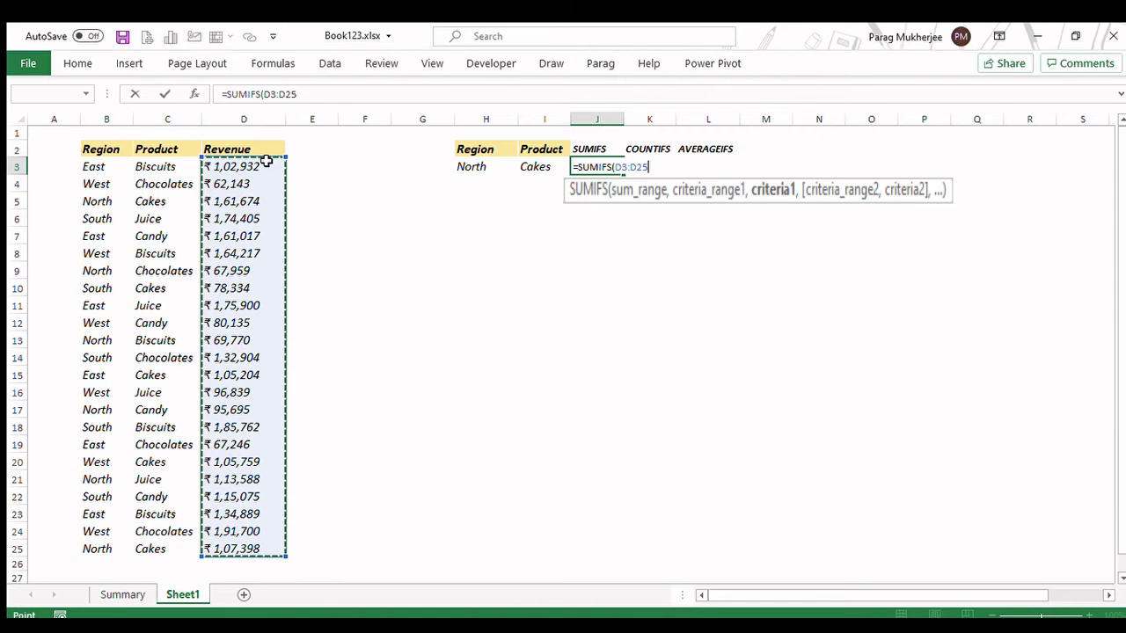
key(F4)
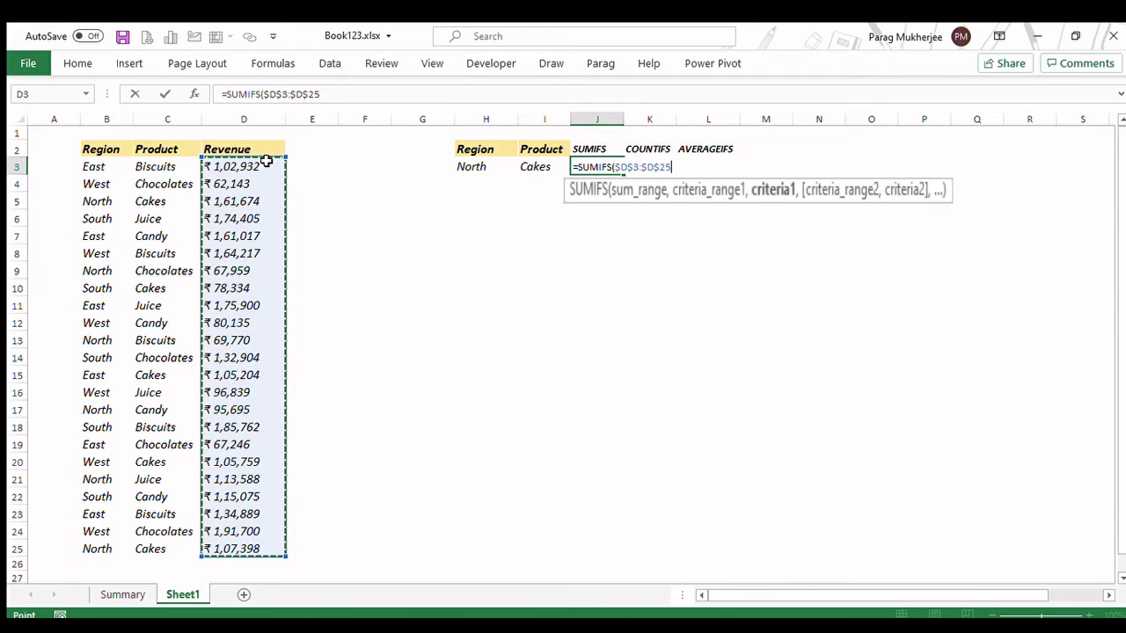
text(,)
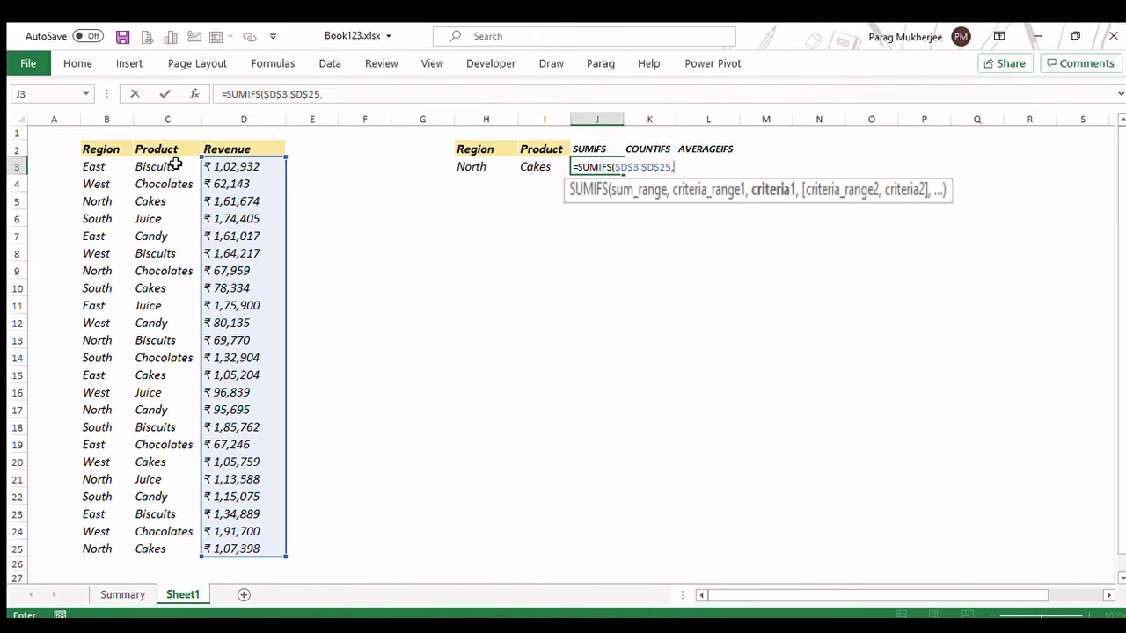
- Add the Region range $B$3:$B$25 as the first criteria range, with $H$3 as its criterion
click(94, 166)
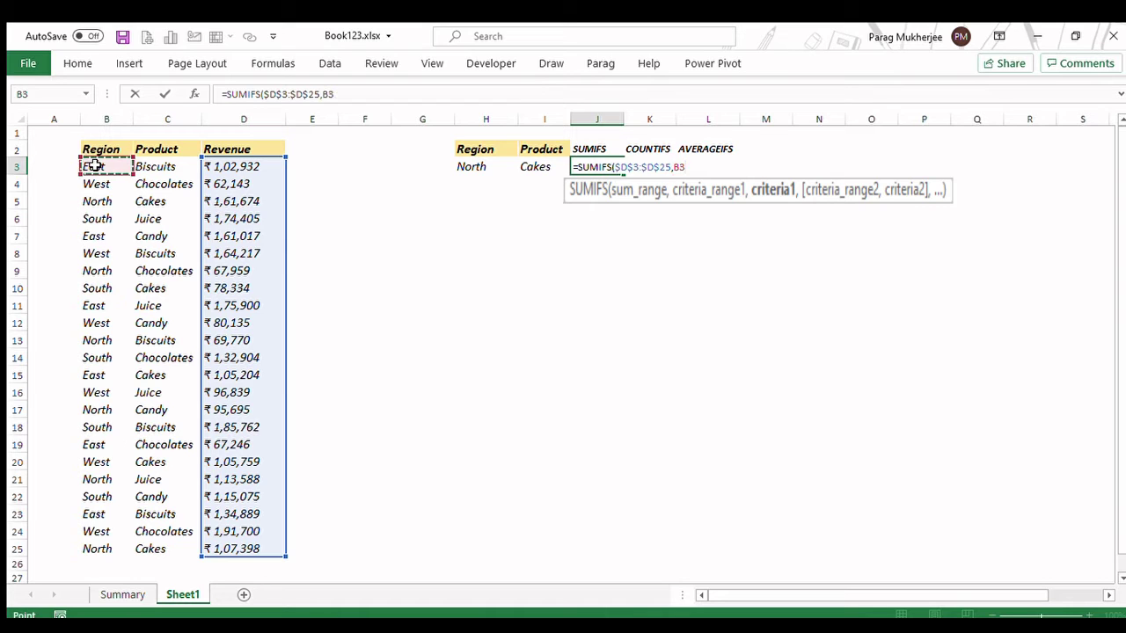
key(ctrl+shift+Down)
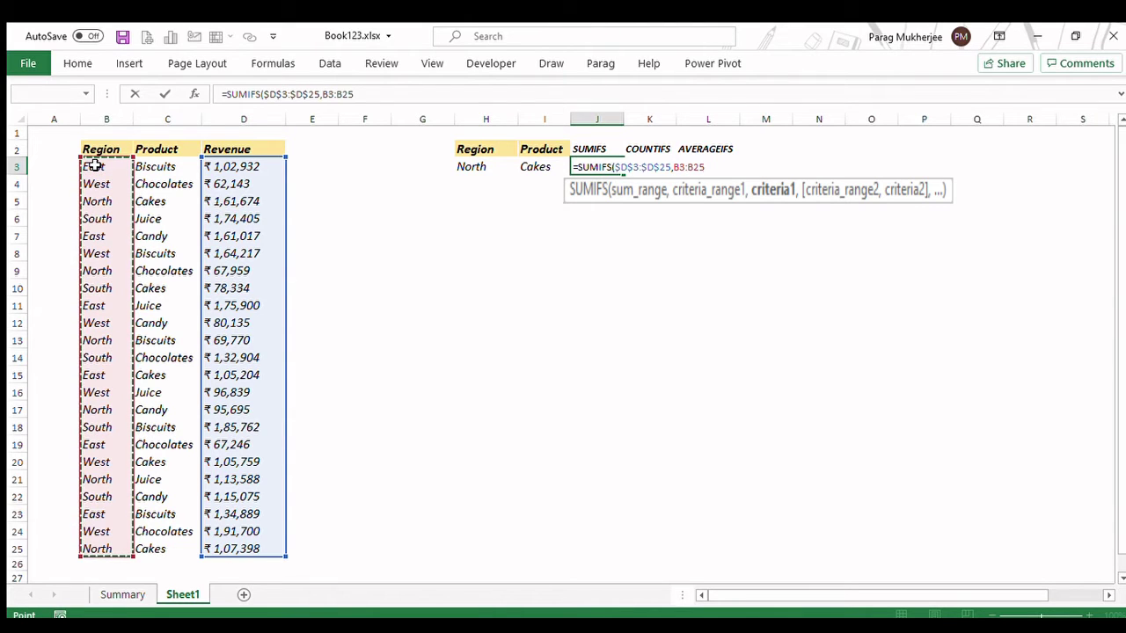
key(F4)
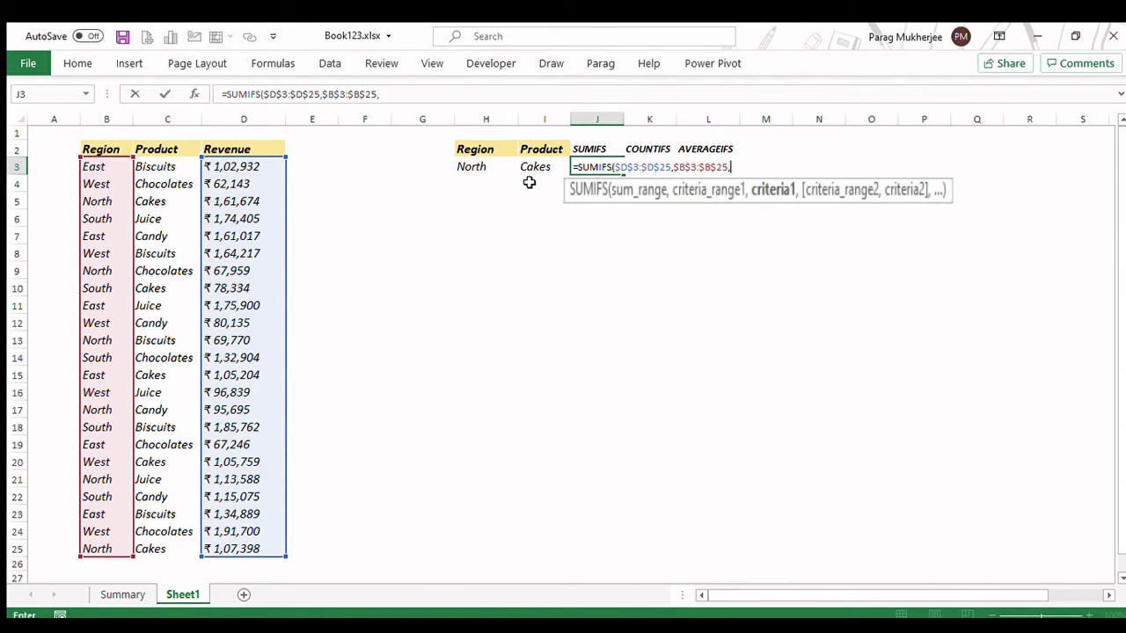
text(,)
click(498, 170)
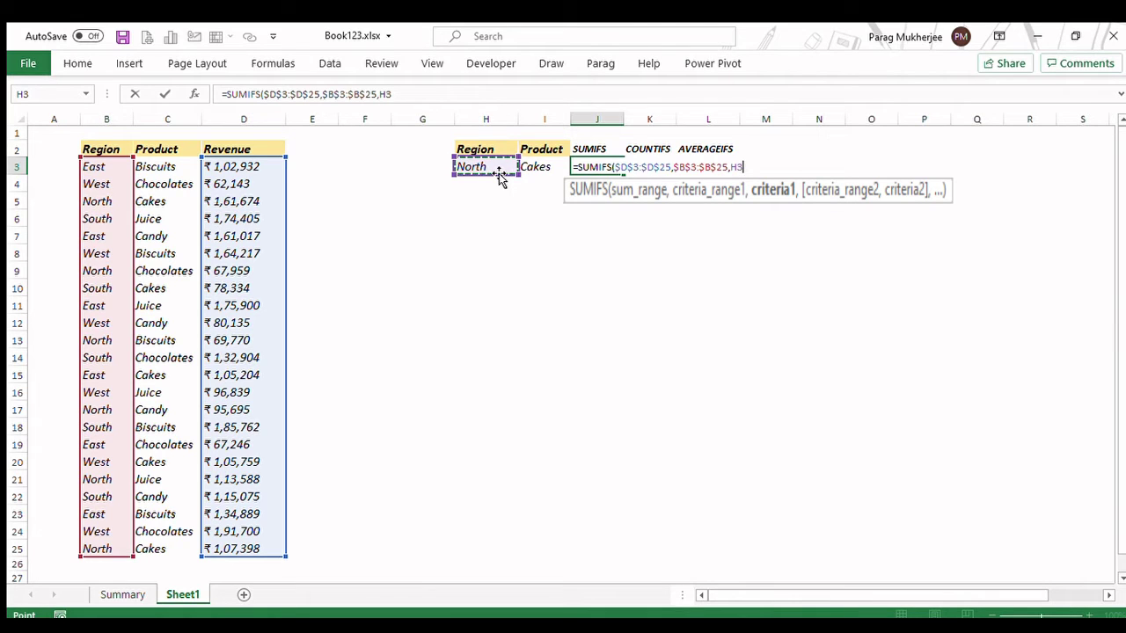
key(F4)
text(,)
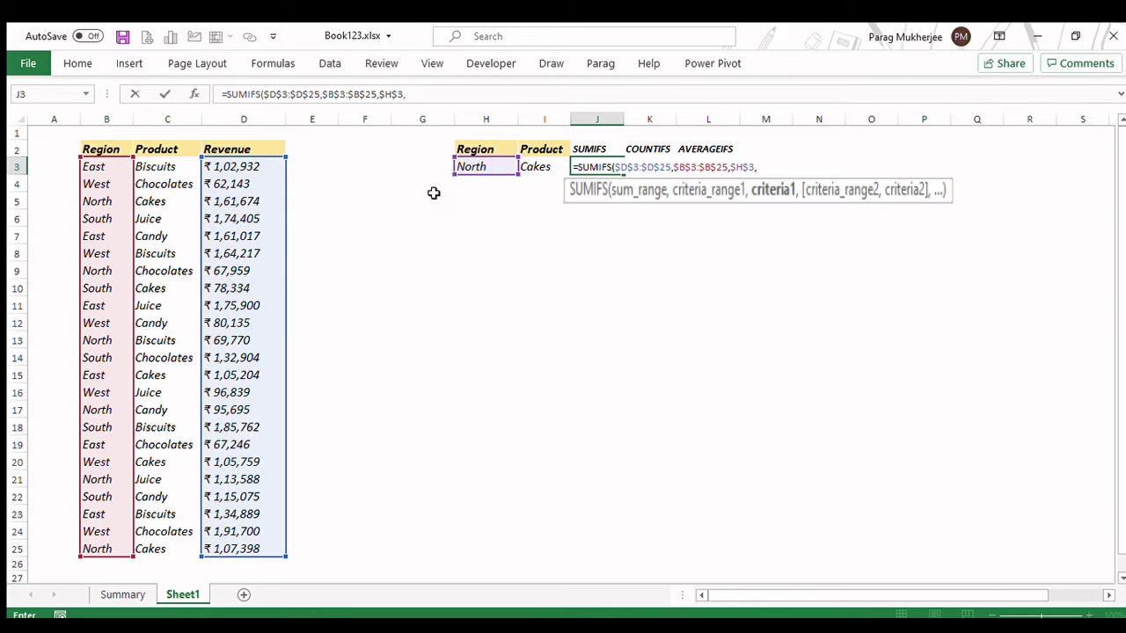
- Add $C$3:$C$25 as the second criteria range with $I$3 as its criterion, and complete the SUMIFS formula in J3
click(164, 167)
key(ctrl+shift+Down)
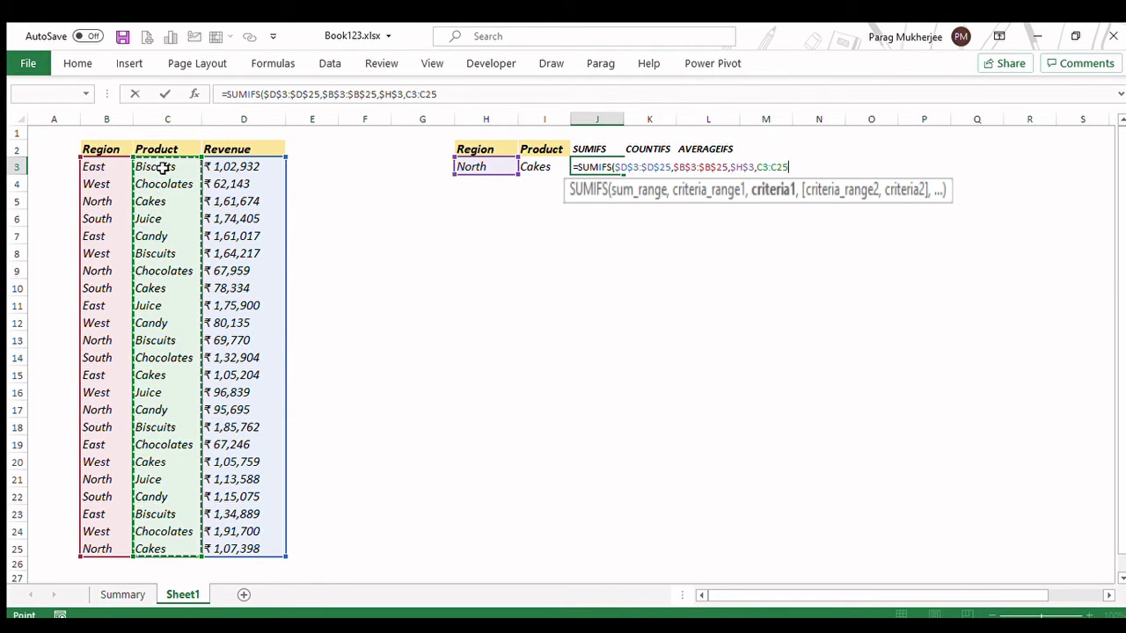
key(F4)
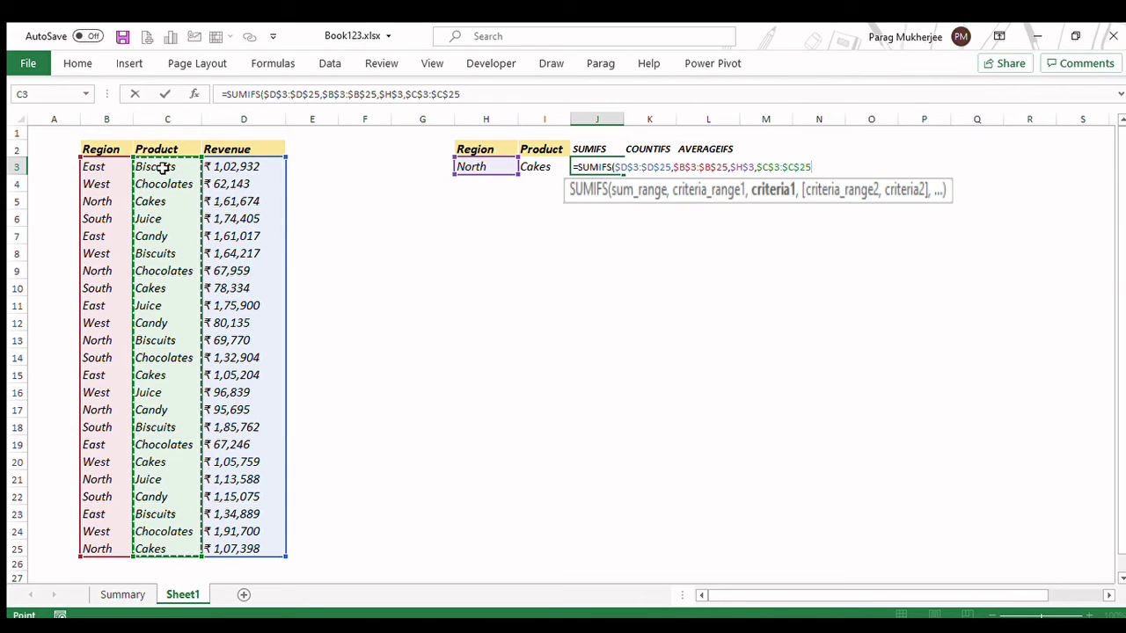
text(,)
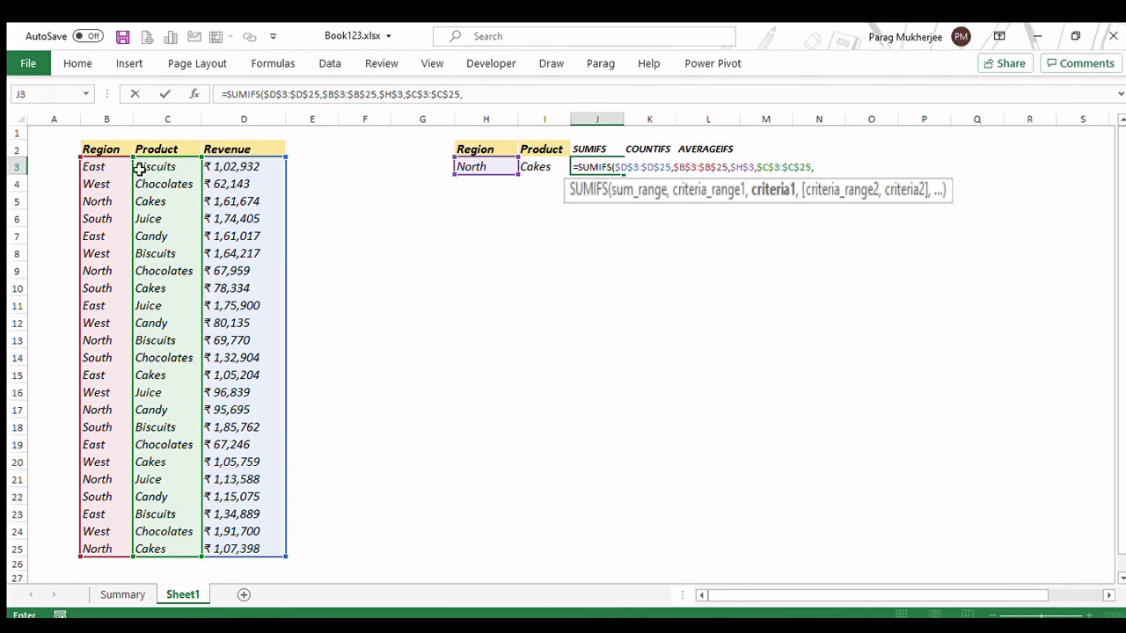
click(553, 167)
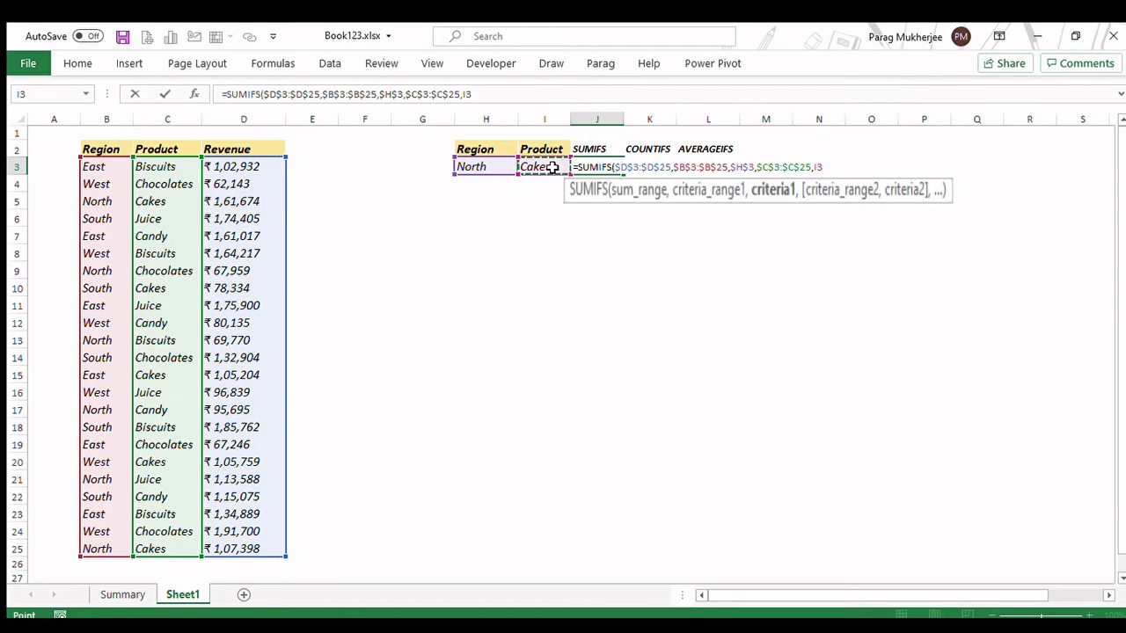
key(F4)
text())
key(Return)
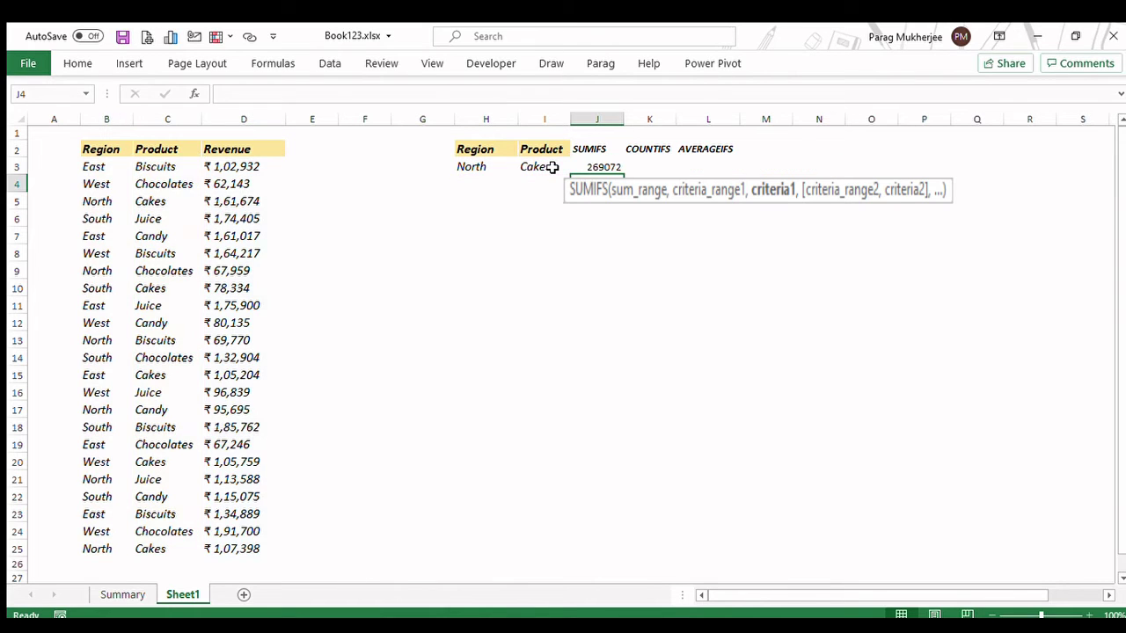
- Format the SUMIFS result in J3 as rupee currency with two decimals and italicize it
key(Up)
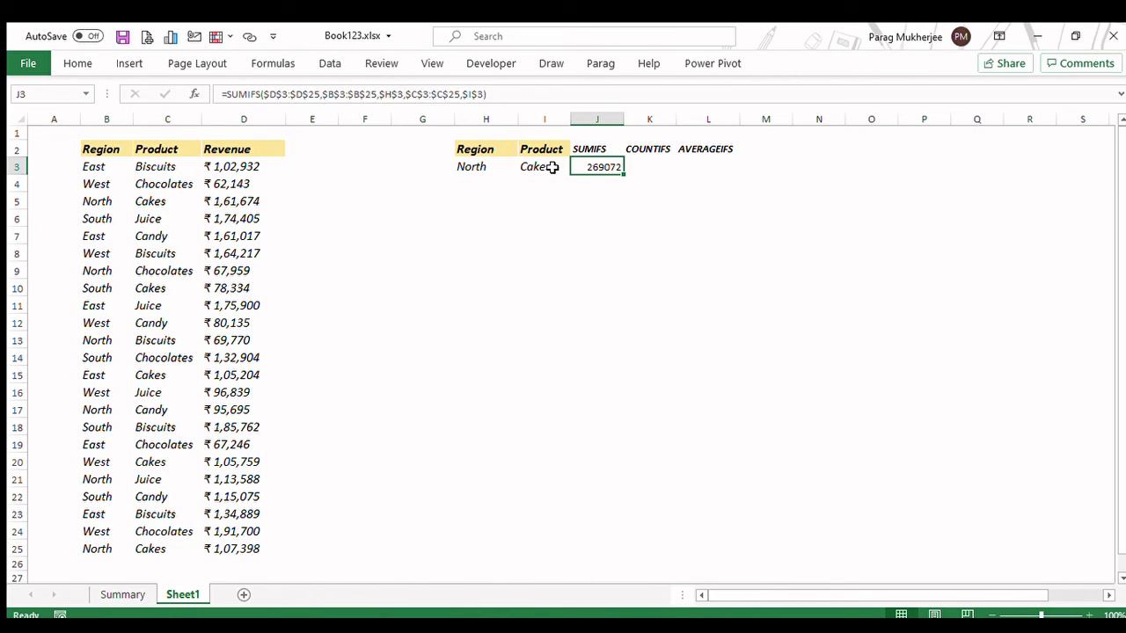
key(ctrl+shift+4)
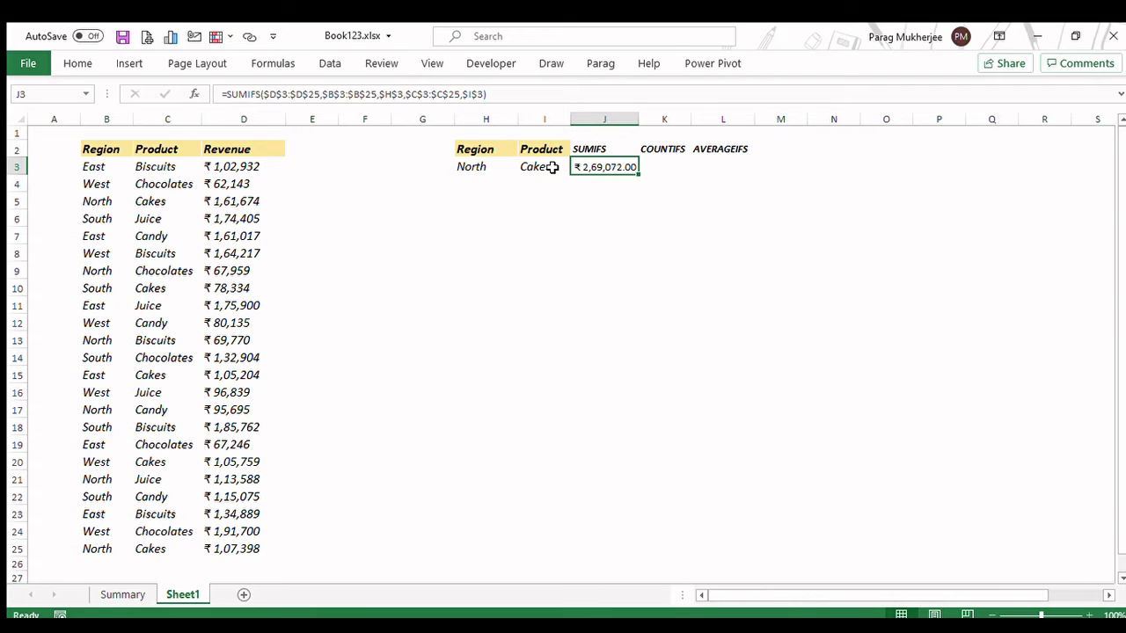
key(ctrl+i)
- Examine the first Region and Product entries in the data table, including the North and Cakes pair in row 5
key(Left)
key(Left)
key(Left)
key(Left)
key(Left)
key(Left)
key(Left)
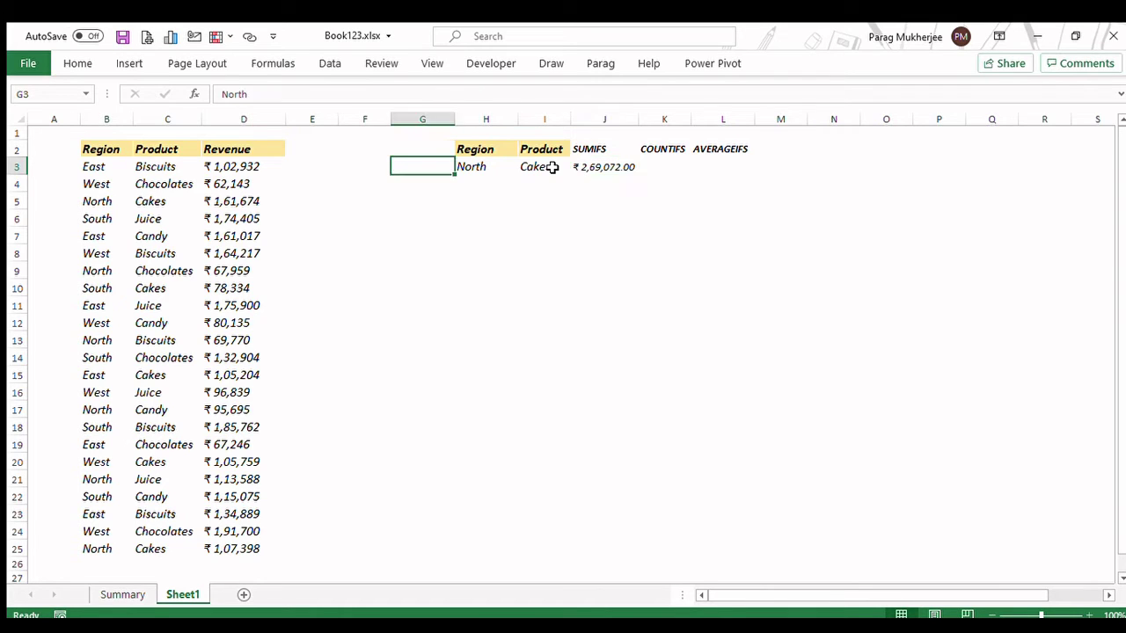
key(Left)
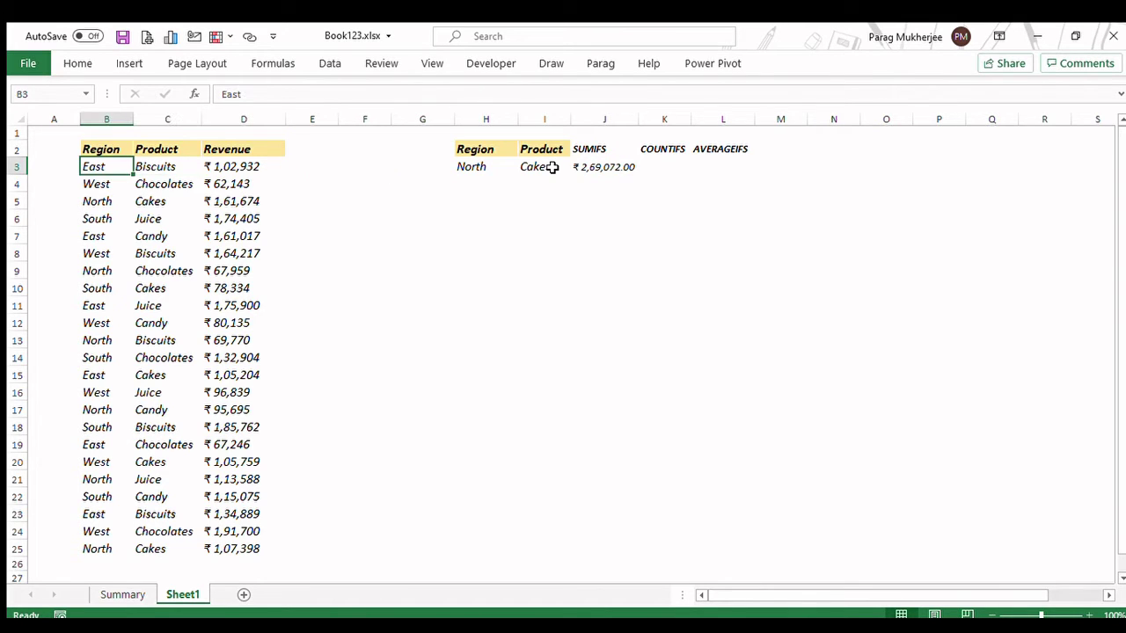
key(Up)
key(Down)
key(Down)
key(Down)
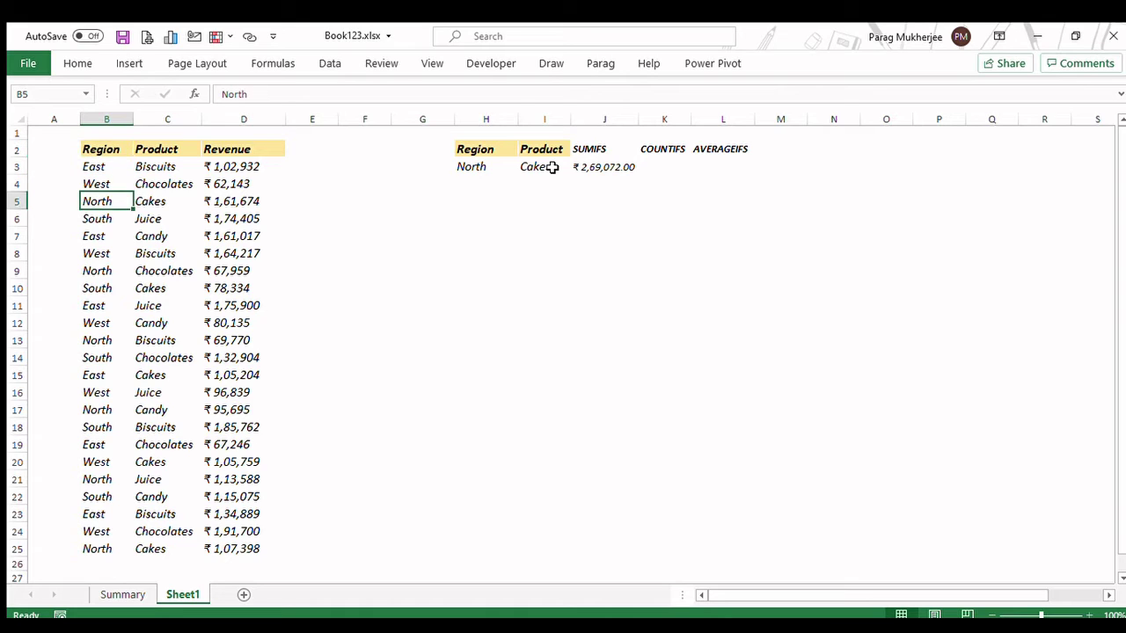
key(Up)
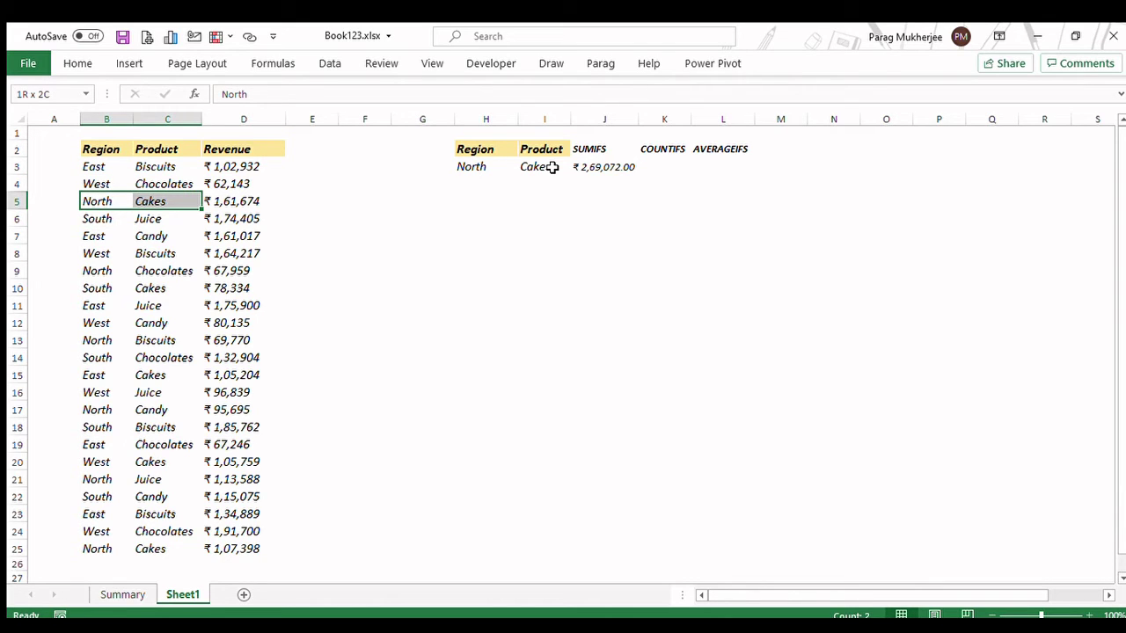
key(Up)
key(Up)
key(Up)
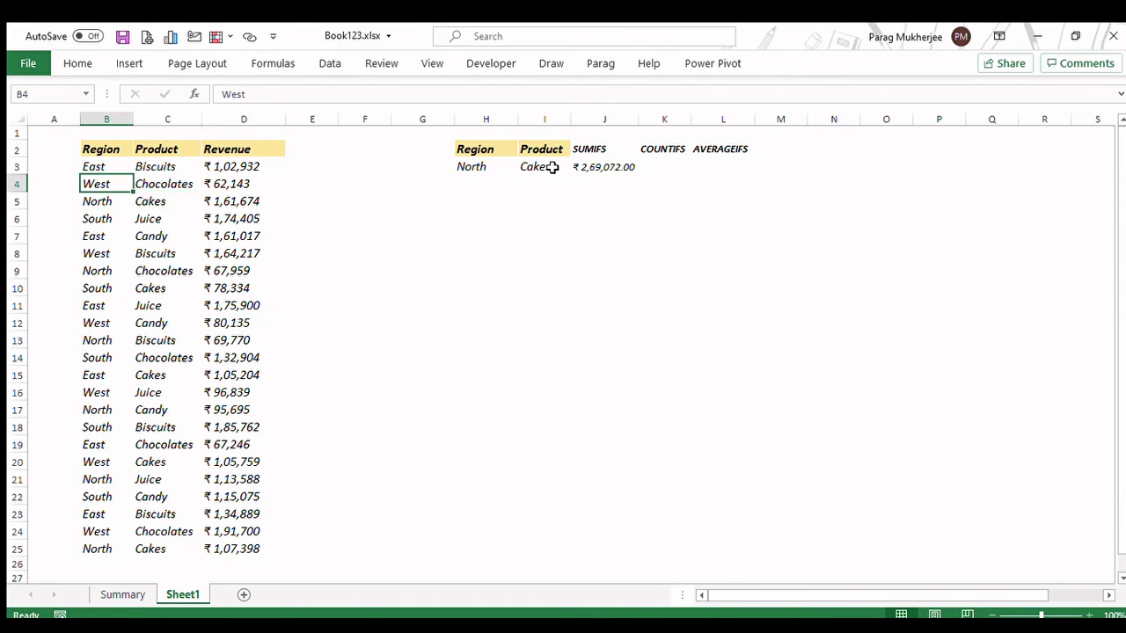
- Add filters to the Region, Product and Revenue headers in B2:D2
key(shift+Right)
key(shift+Right)
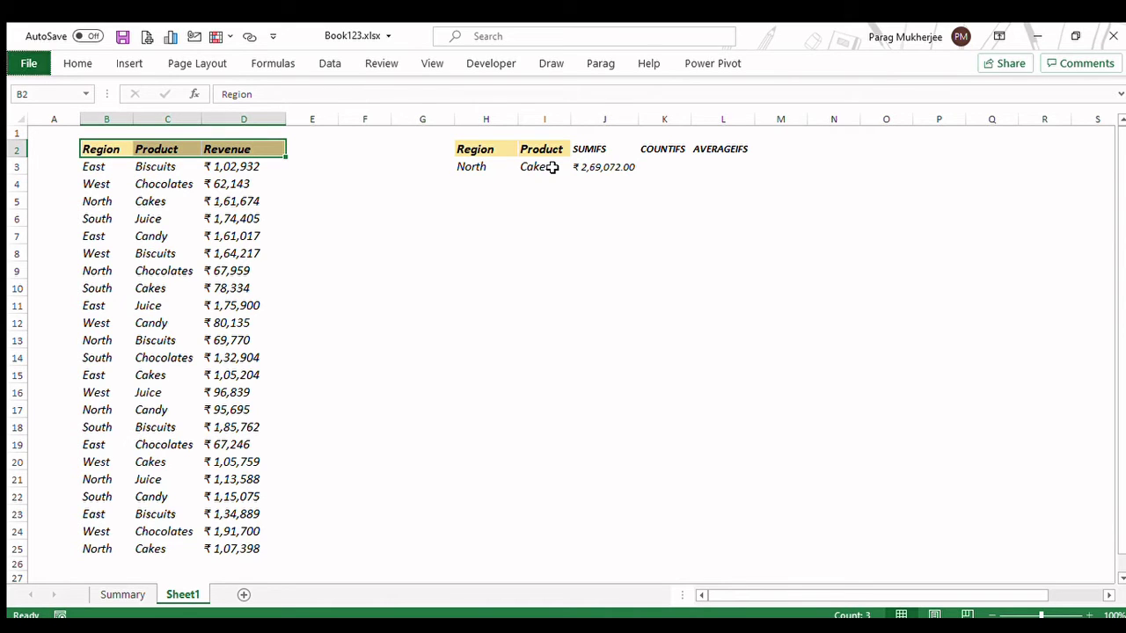
key(ctrl+shift+l)
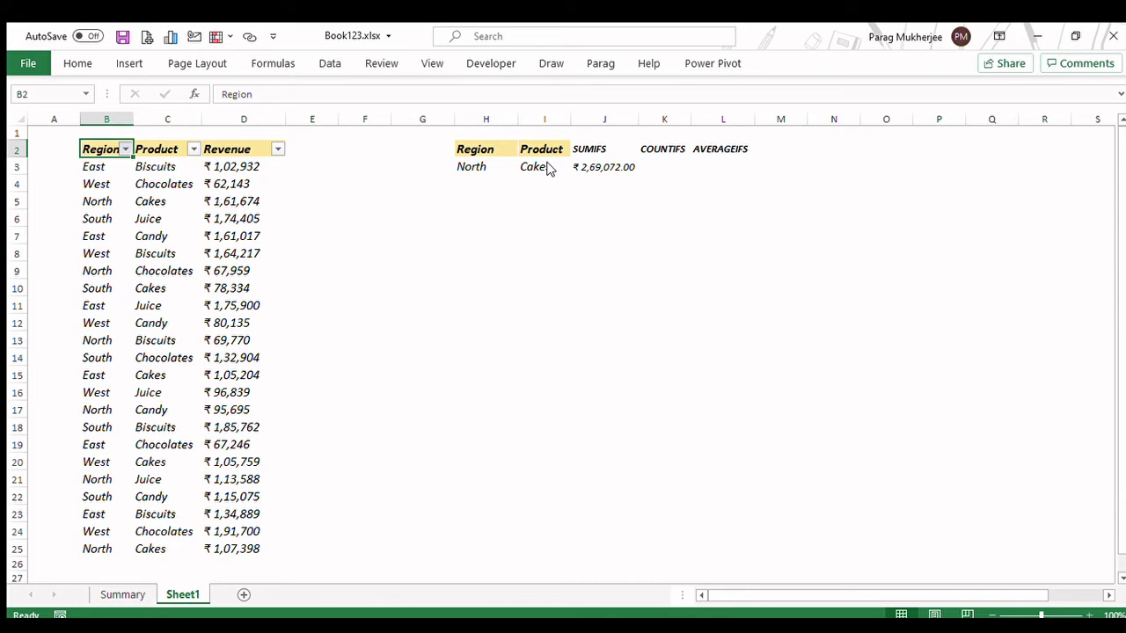
- Filter the data table to the North region and Cakes product, and select the remaining Revenue cells to check their sum
key(Right)
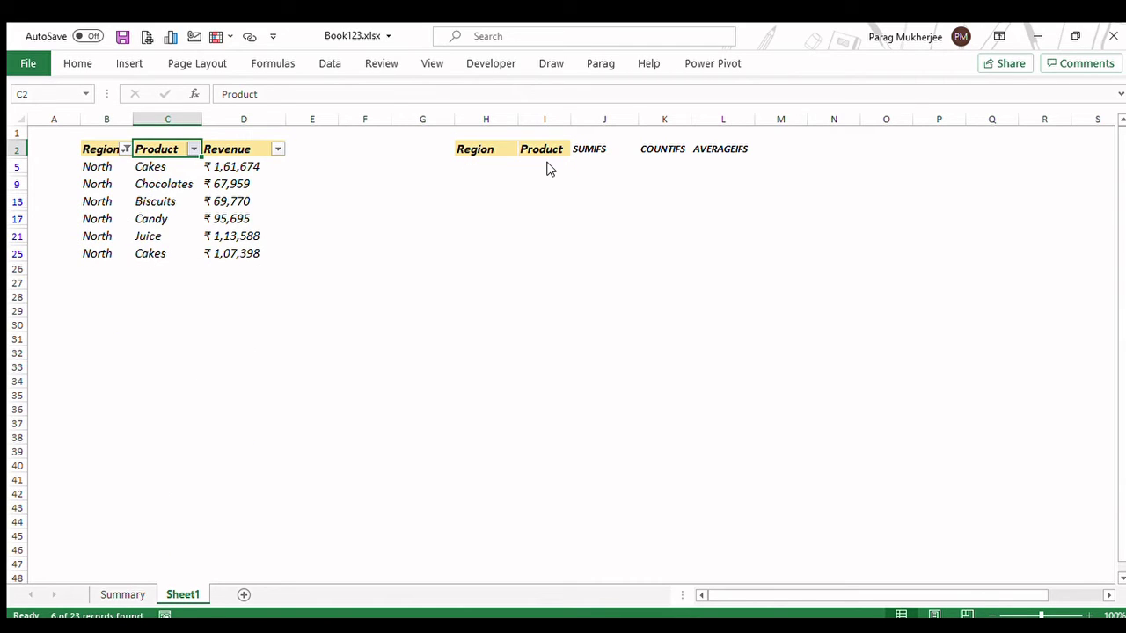
key(Return)
key(Right)
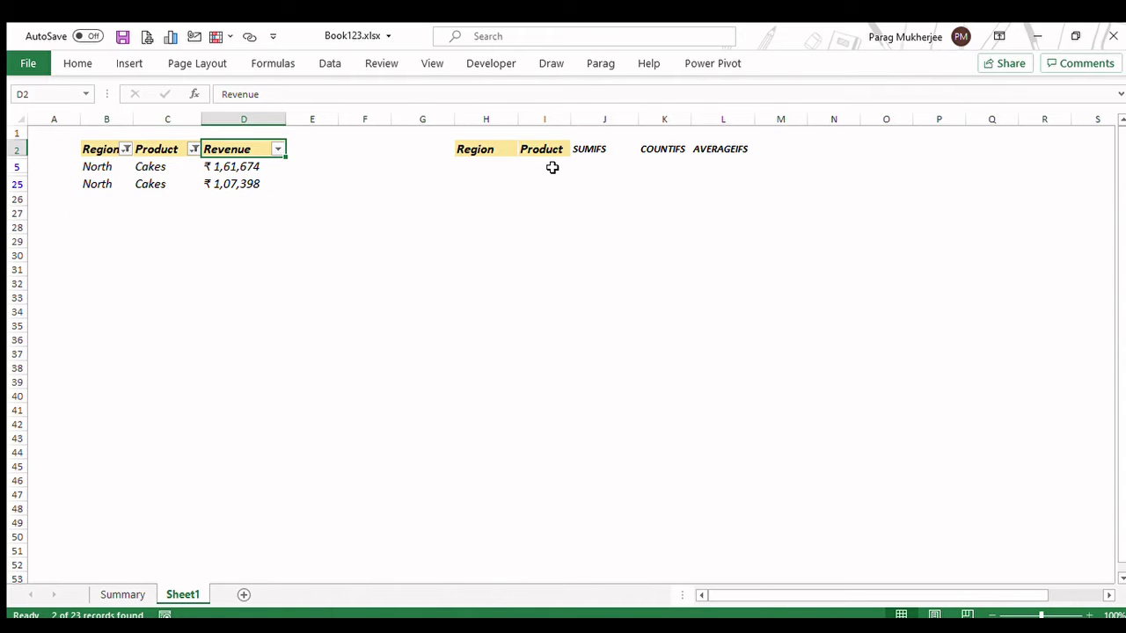
key(Down)
key(shift+Down)
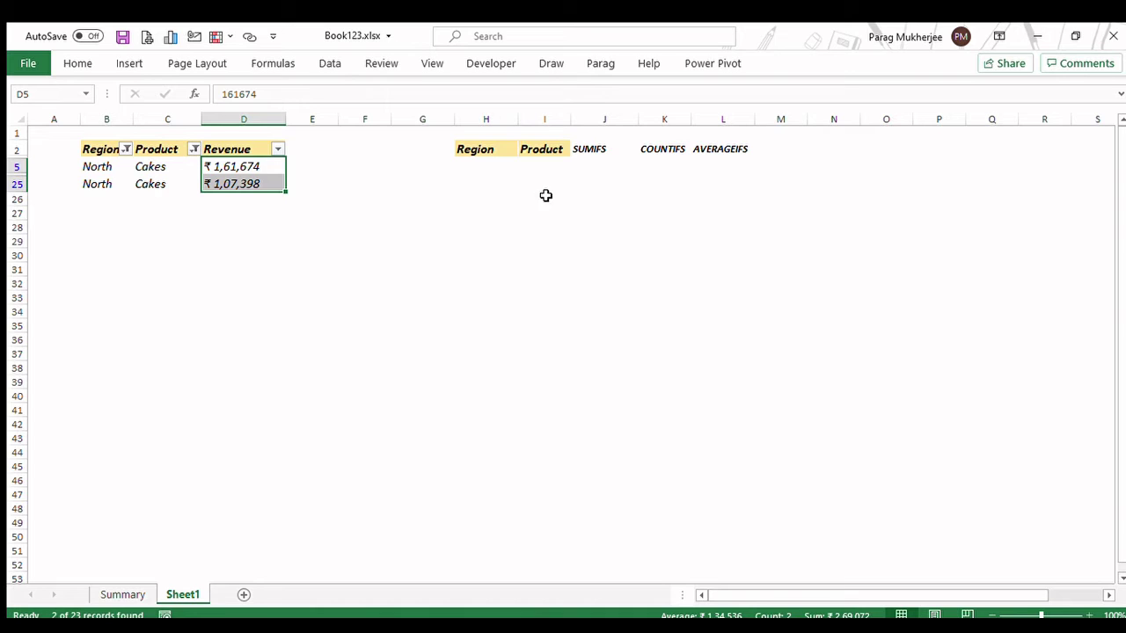
- Clear the Region and Product filters from the data table
click(176, 148)
key(alt+a)
key(c)
- Change the Region criterion in H3 to East and check the SUMIFS result in J3
key(Right)
key(Right)
key(Right)
key(Right)
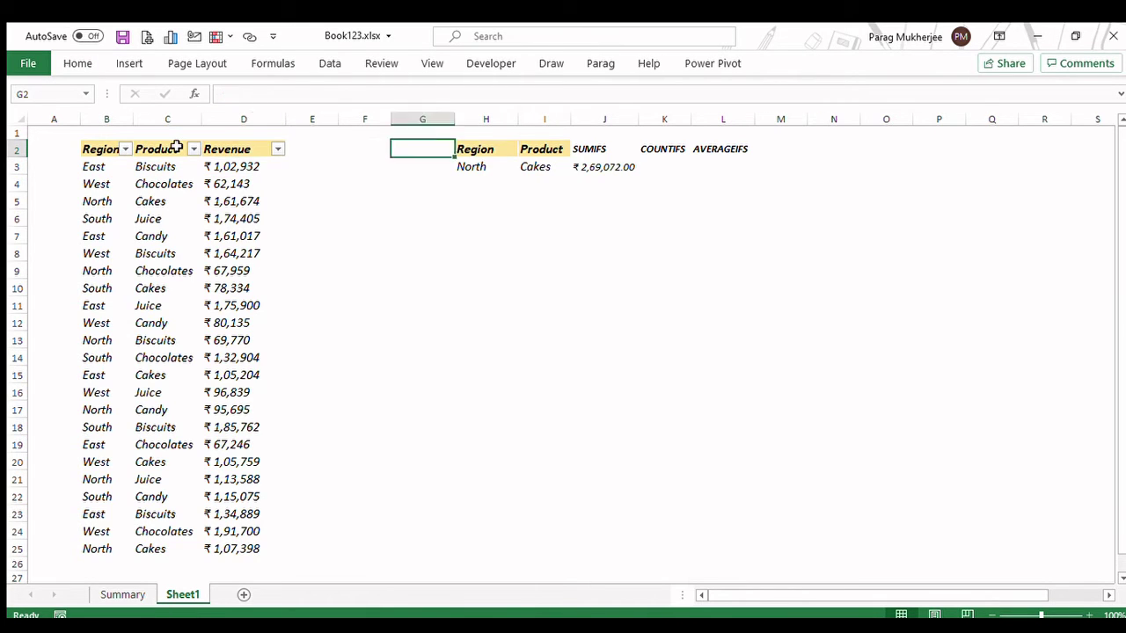
key(Down)
key(Right)
key(Right)
key(Right)
key(Right)
key(Left)
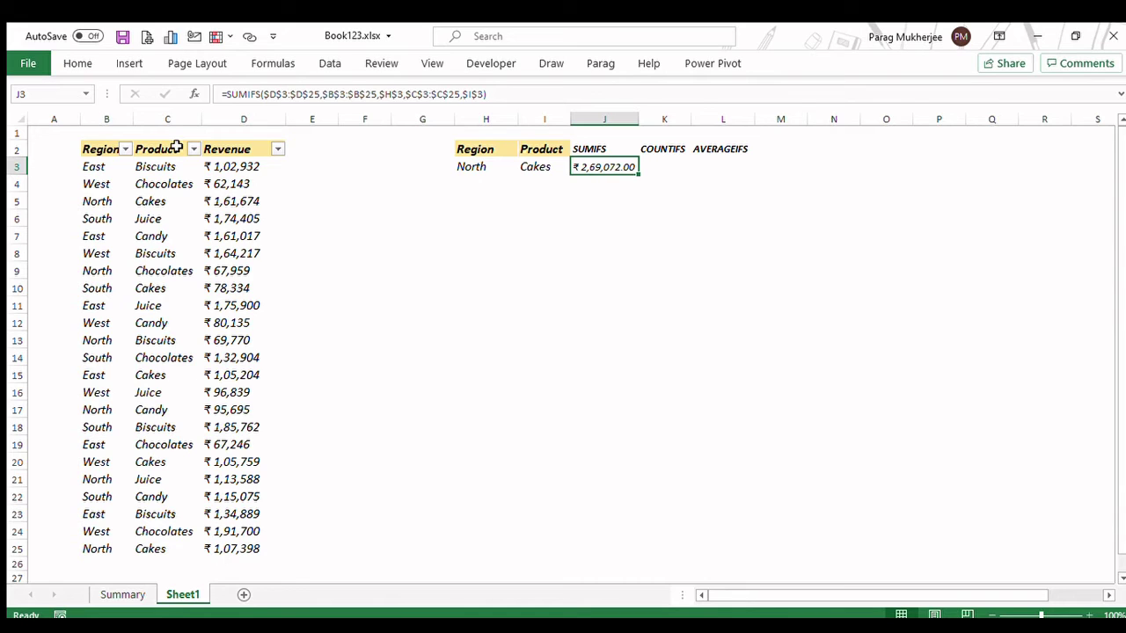
key(Left)
key(Left)
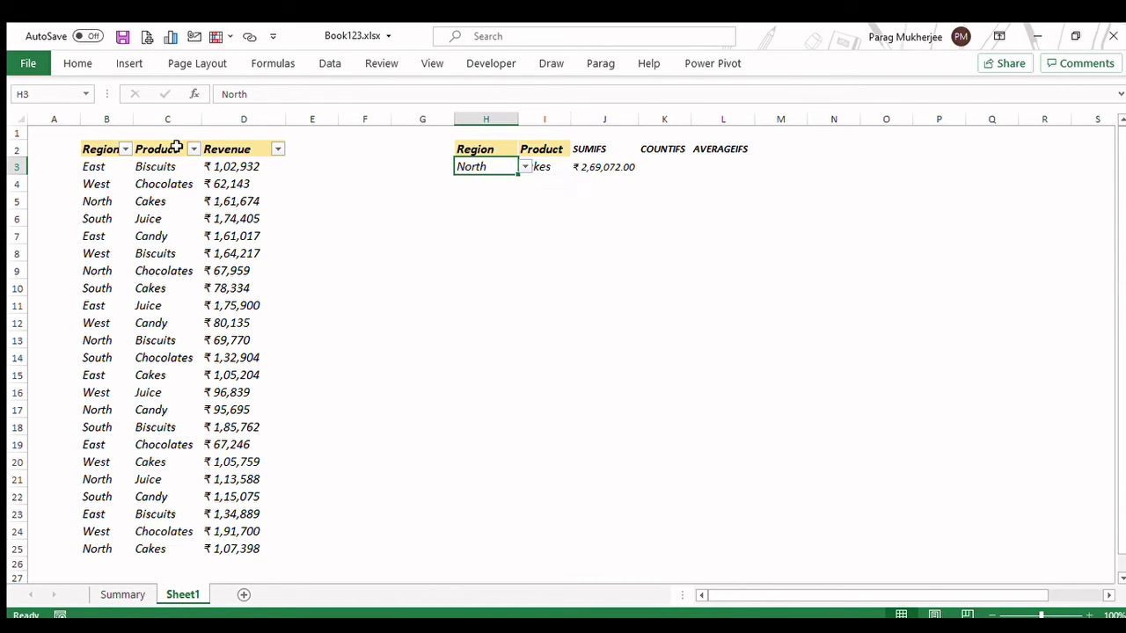
key(alt+Down)
key(Up)
key(Up)
key(Return)
key(Right)
key(Right)
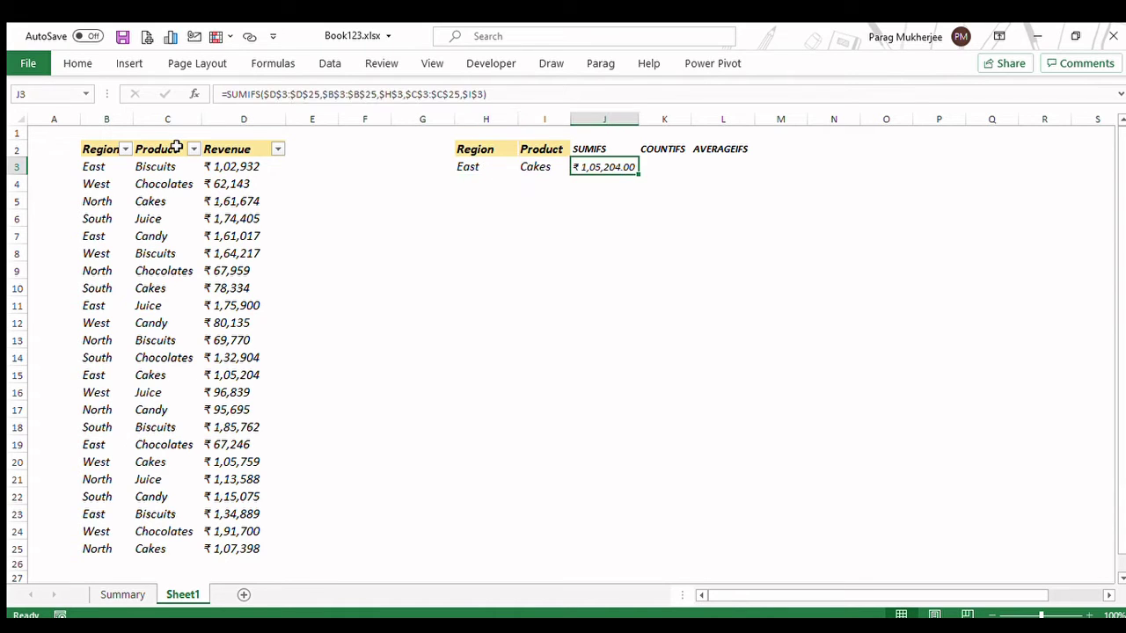
- Filter the Product column of the data table to Cakes
key(Left)
key(Left)
key(Left)
key(Left)
key(Left)
key(Left)
key(Left)
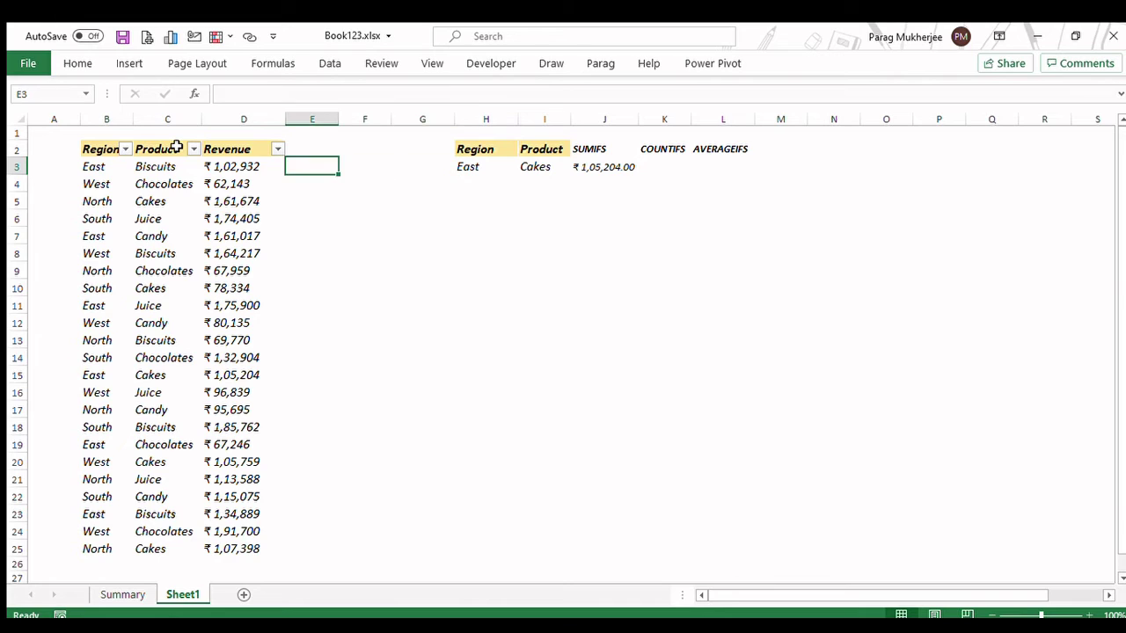
key(Up)
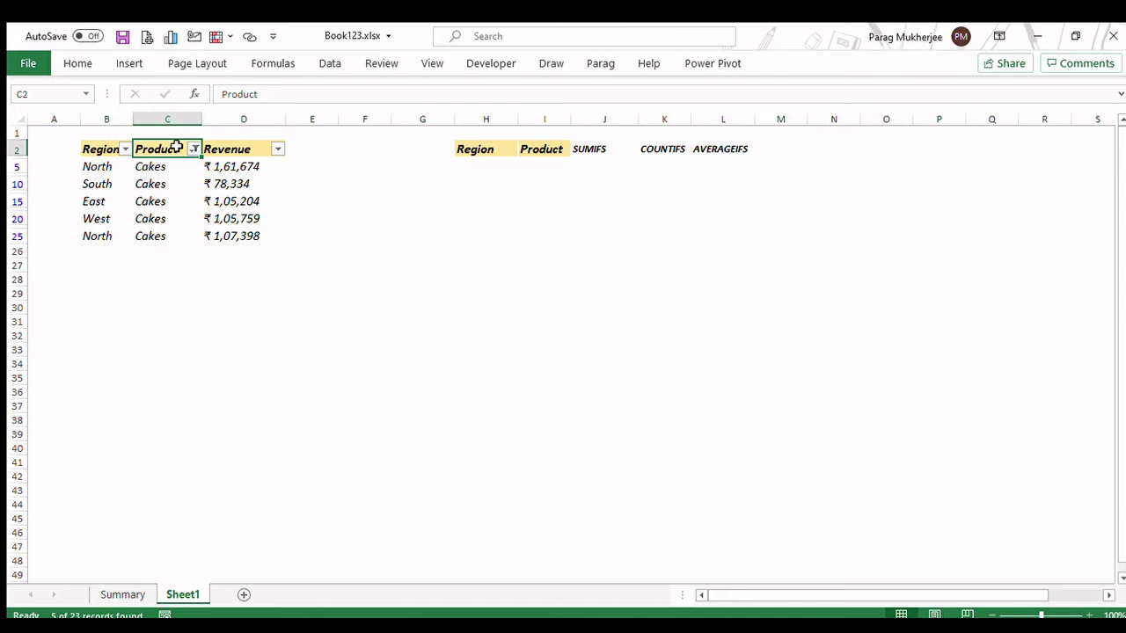
- Examine the Region and Revenue entries of the filtered Cakes rows to verify the East total
key(Down)
key(Right)
key(Left)
key(Left)
key(Down)
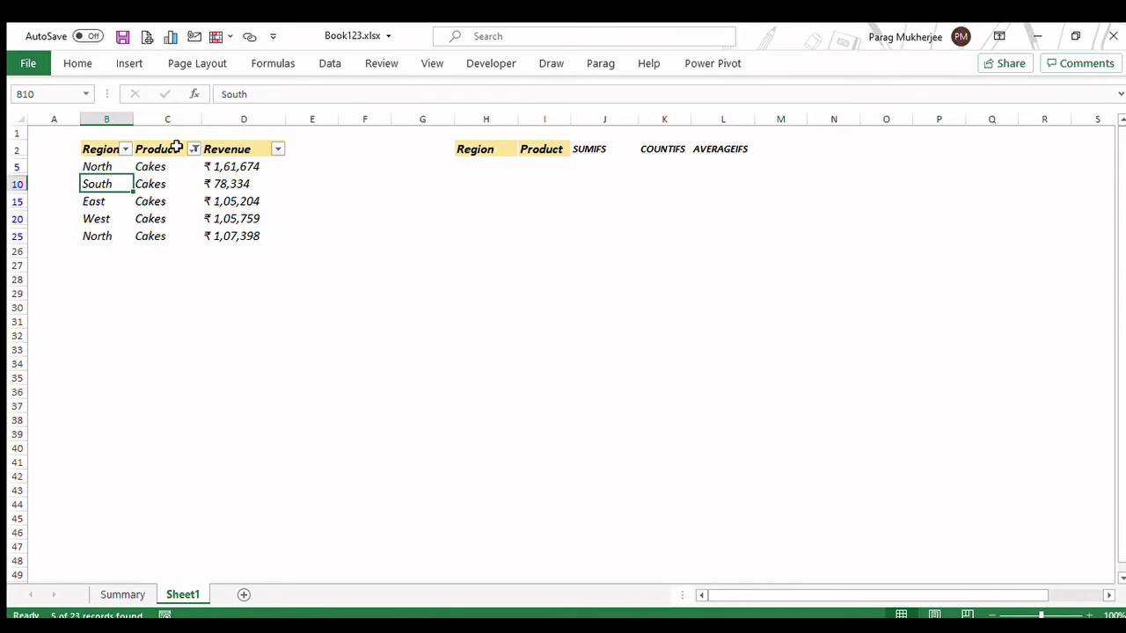
key(Down)
key(Right)
key(Right)
key(Up)
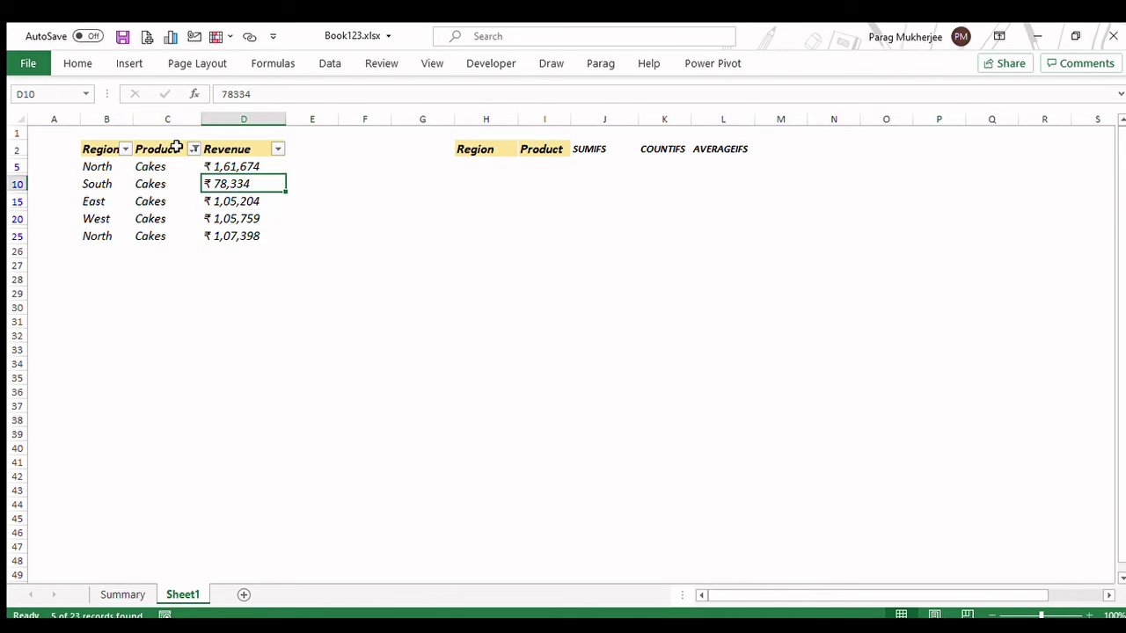
- Clear the Product filter from the data table
key(Up)
key(Up)
key(Left)
key(alt+a)
key(c)
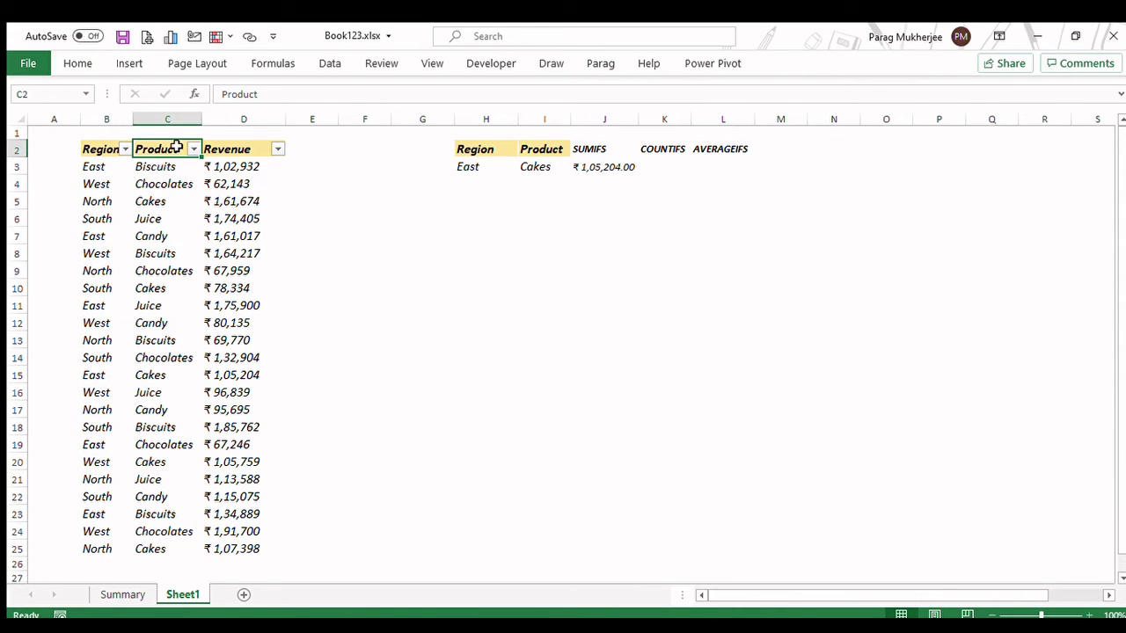
- Review the Region and Product criteria in H3:I3 alongside the SUMIFS result and the empty COUNTIFS cell
key(Right)
key(Right)
key(Right)
key(Down)
key(Right)
key(Right)
key(Right)
key(Right)
key(Right)
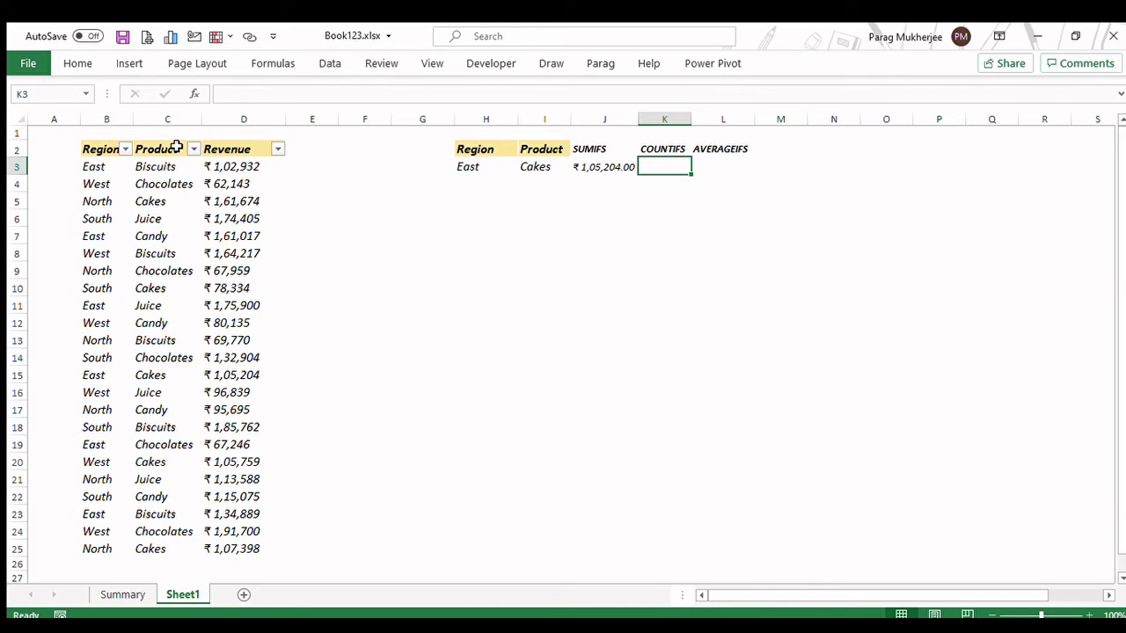
key(Left)
key(Right)
key(Left)
key(Left)
key(Left)
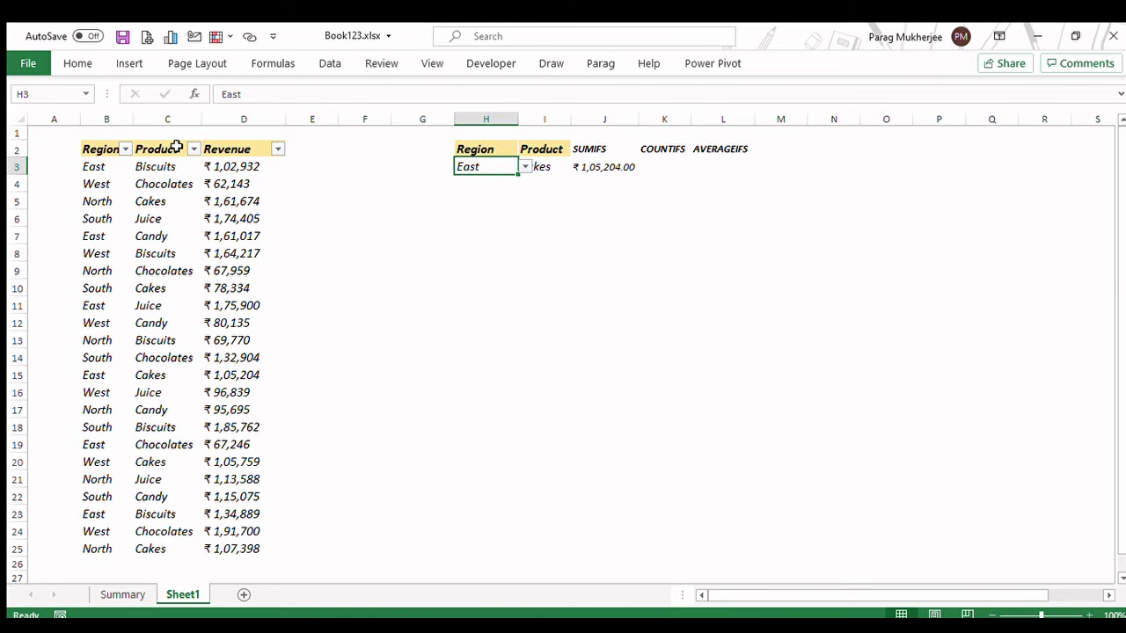
- Start a COUNTIFS formula in K3 with the Region range $B$3:$B$25 as an absolute first criteria range
key(Right)
key(Right)
key(Right)
text(+)
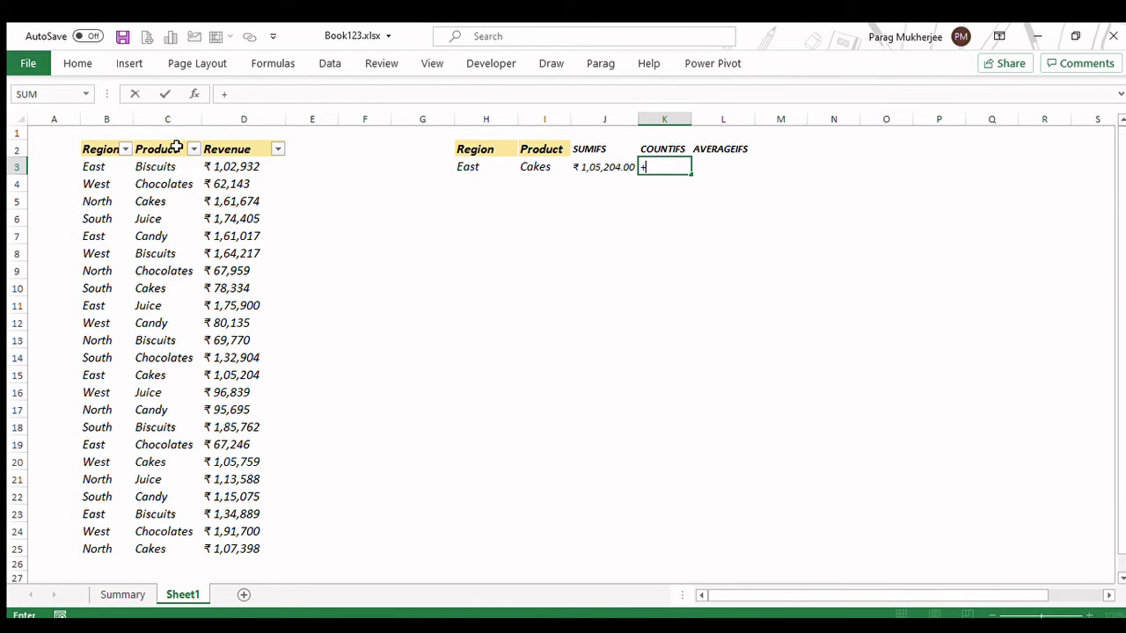
text(count)
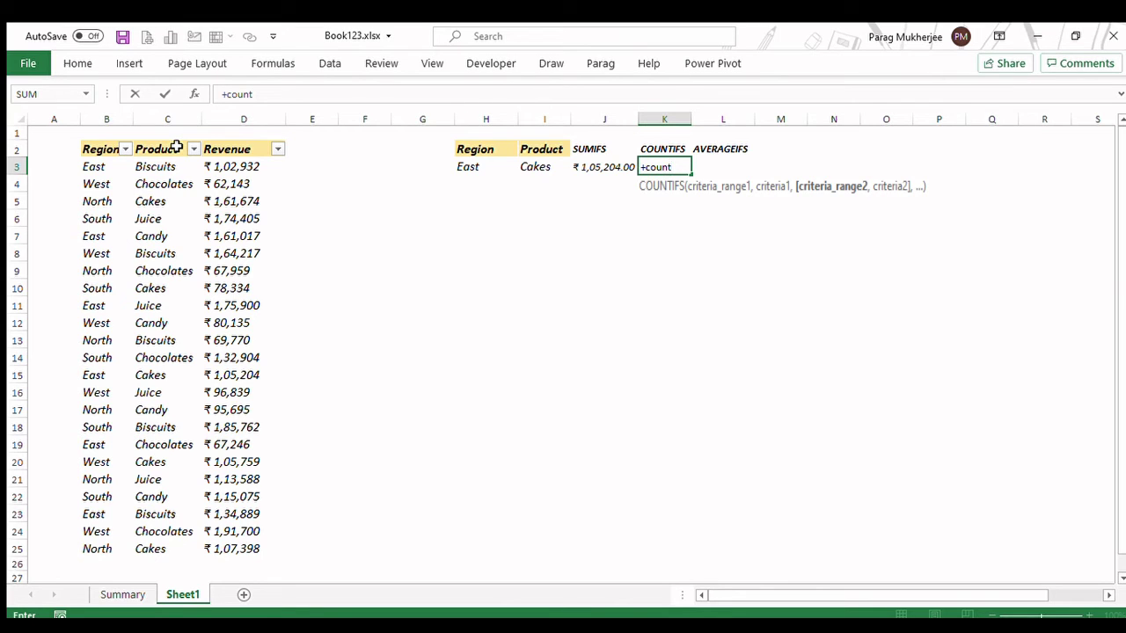
text(ifs)
key(Tab)
key(Left)
key(Left)
key(Left)
key(Left)
key(Left)
key(Left)
key(Left)
key(Left)
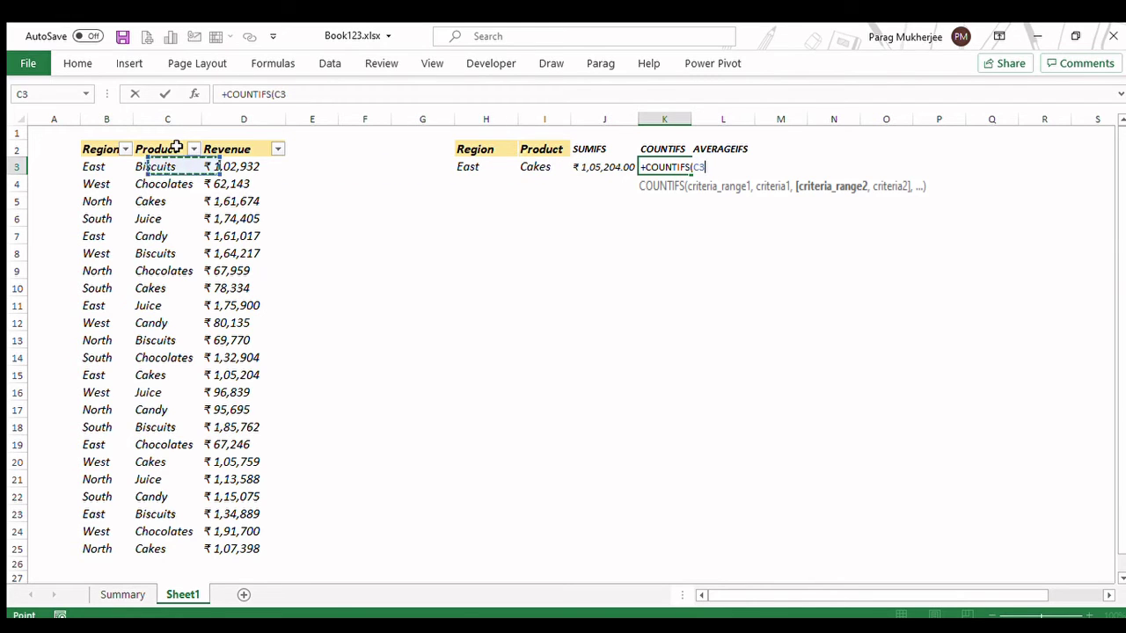
key(Left)
key(ctrl+shift+Down)
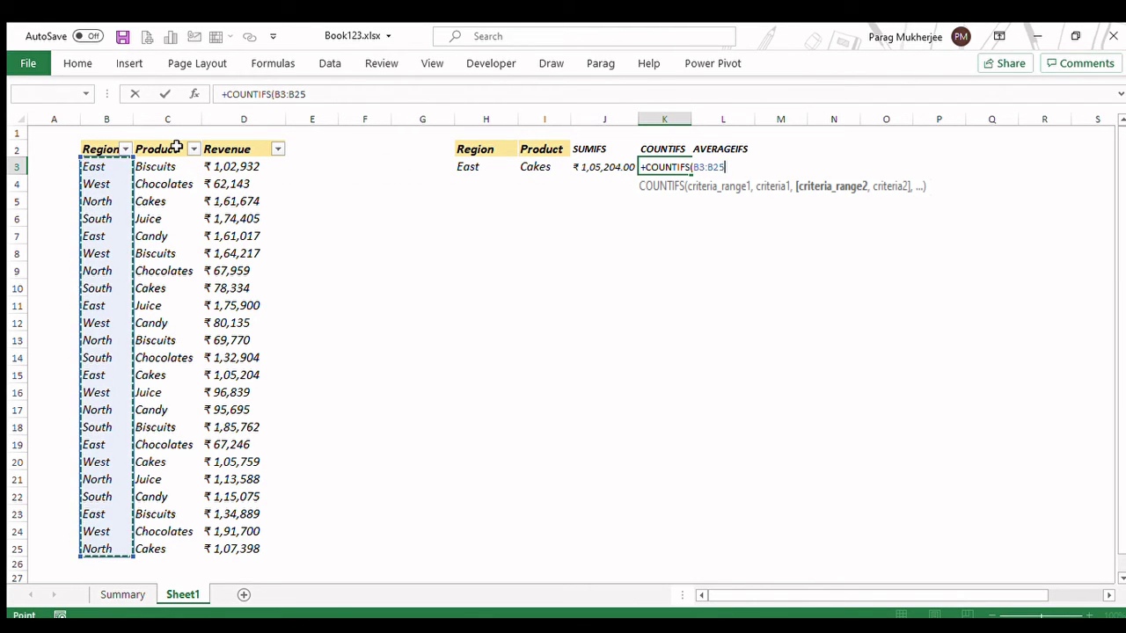
key(F4)
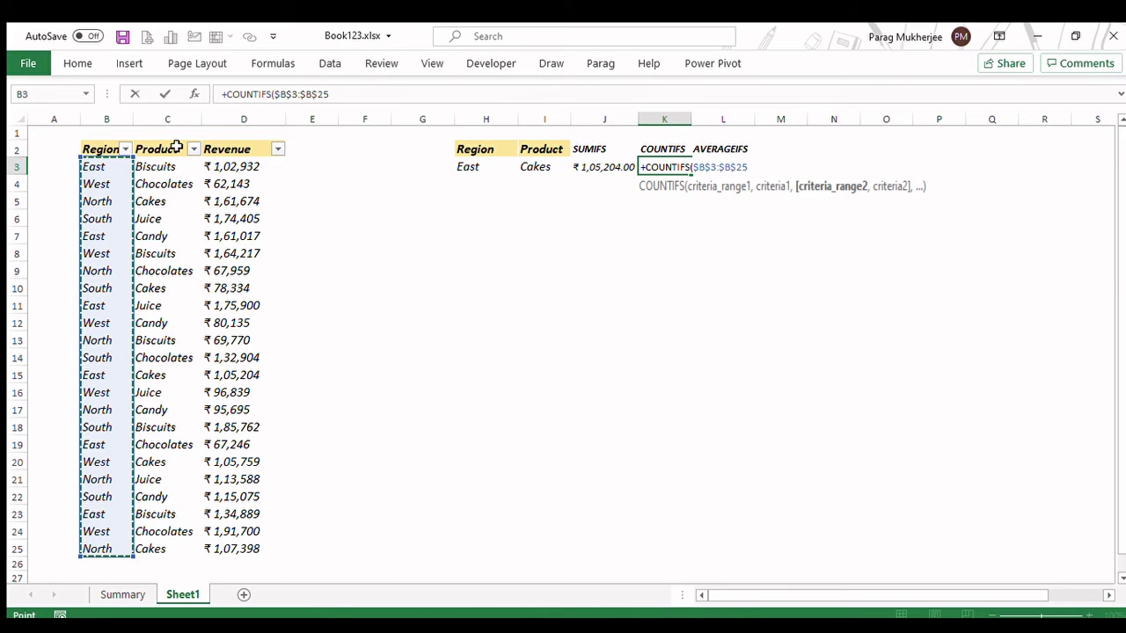
text(,)
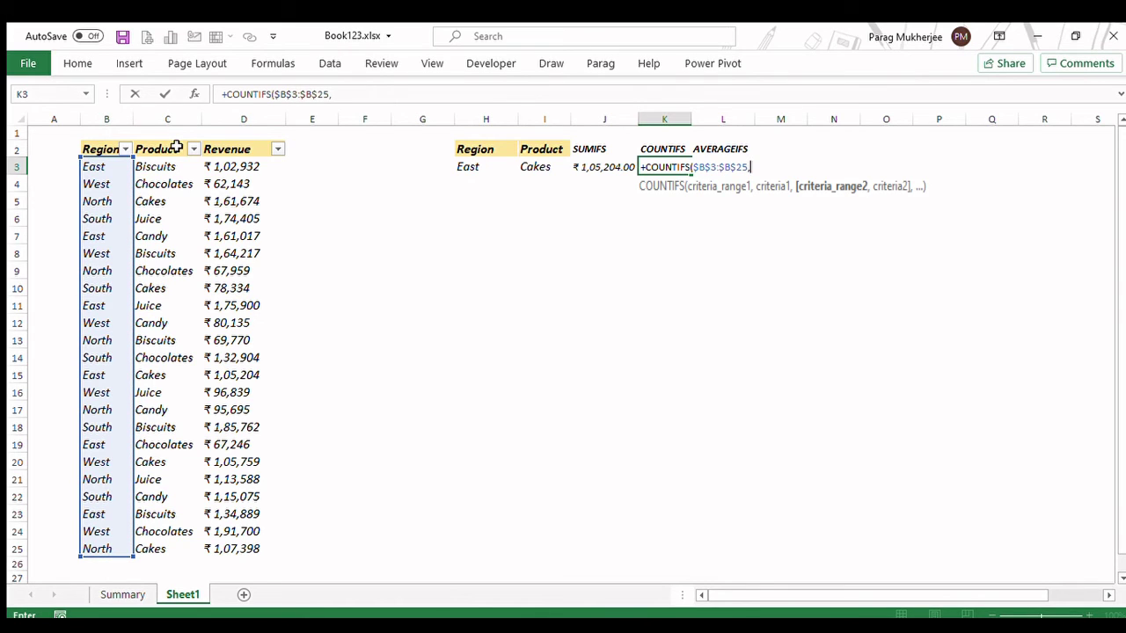
- Add the Region cell $H$3 as the absolute first criterion of the COUNTIFS formula
key(Left)
key(Left)
key(Left)
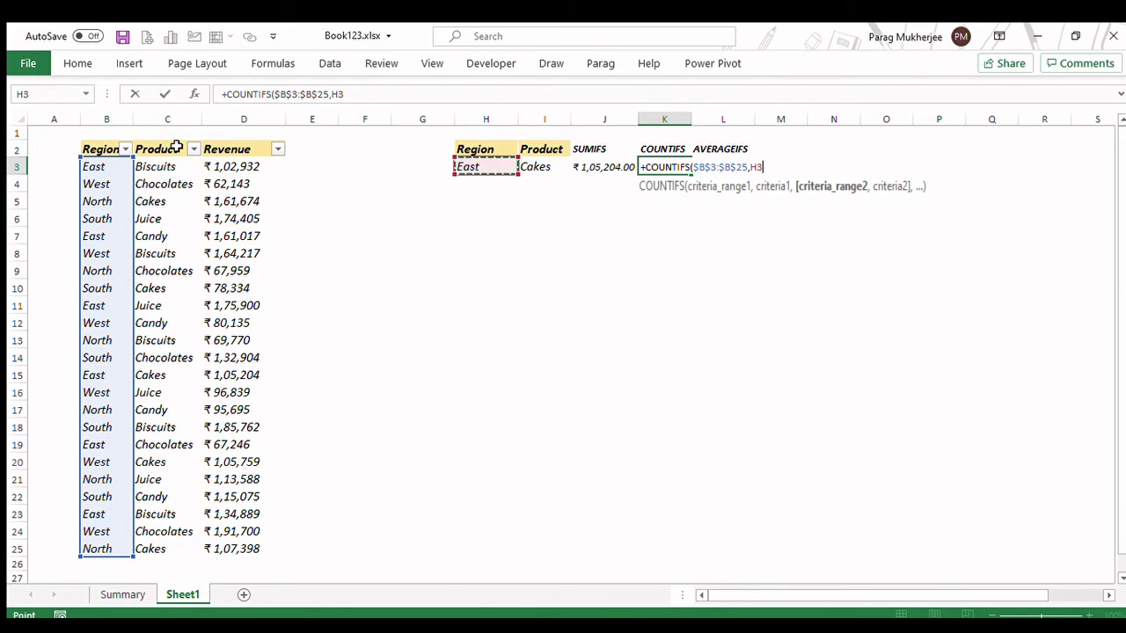
key(F4)
text(,)
- Add the Product range $C$3:$C$25 as the absolute second criteria range of the COUNTIFS formula
key(Left)
key(Left)
key(Left)
key(Left)
key(Left)
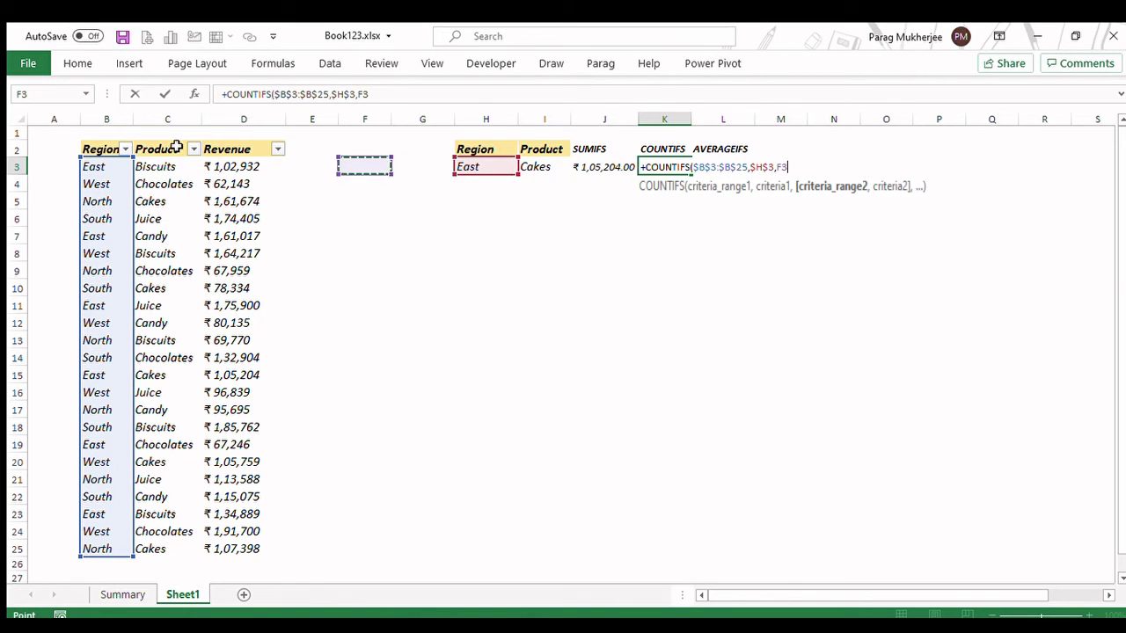
key(Left)
key(Left)
key(Left)
key(ctrl+shift+Down)
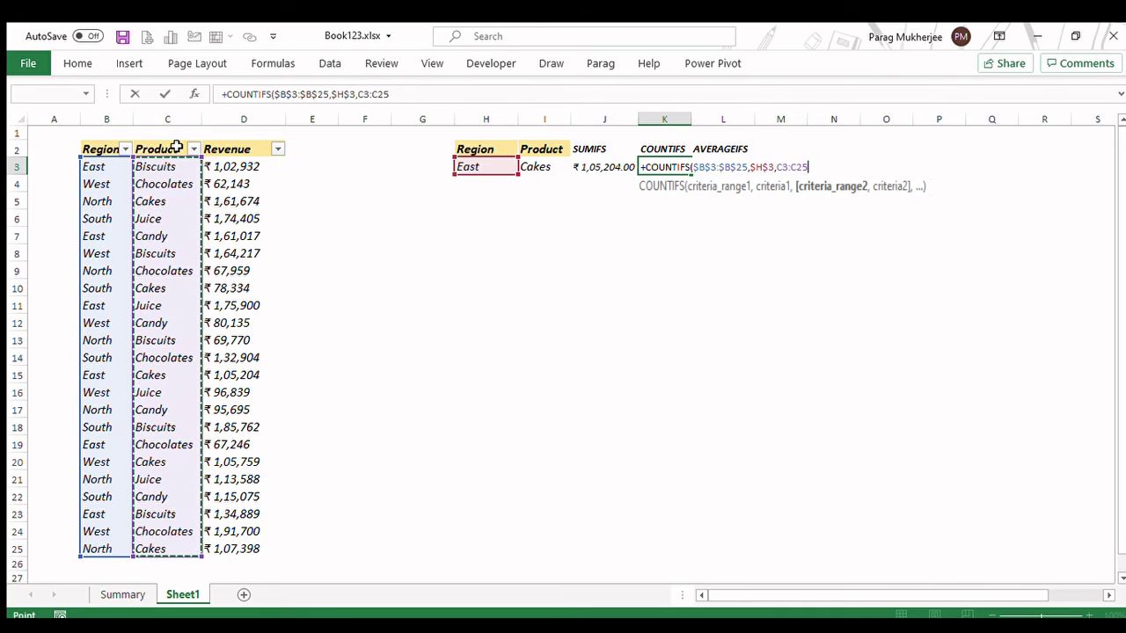
key(F4)
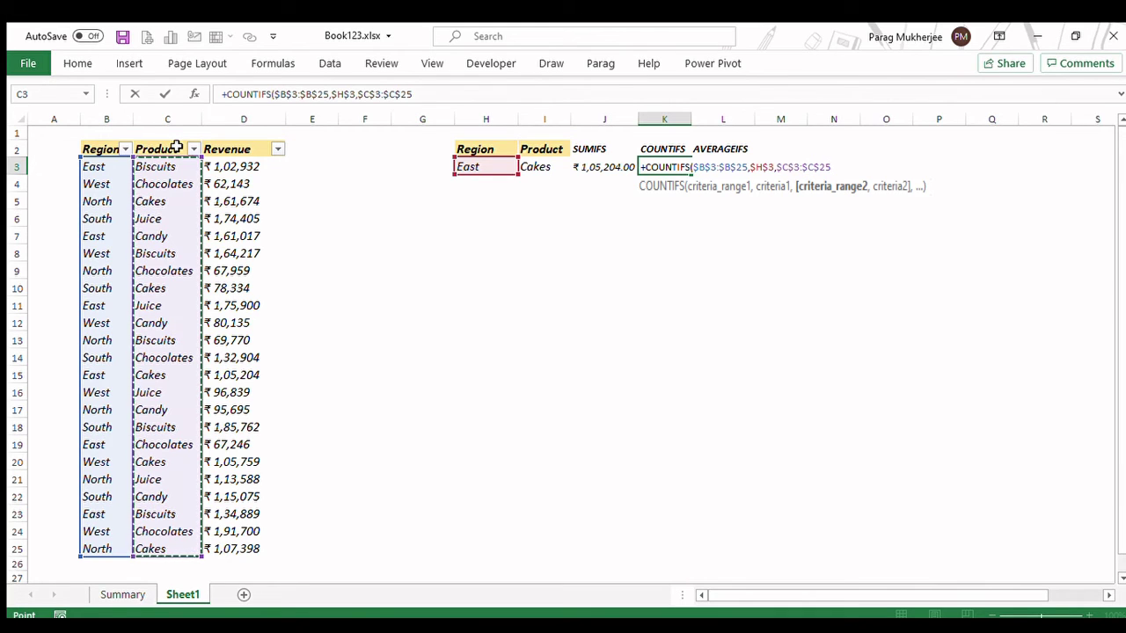
- Add the Product cell $I$3 as the absolute second criterion and complete the COUNTIFS formula in K3
text(,I3)
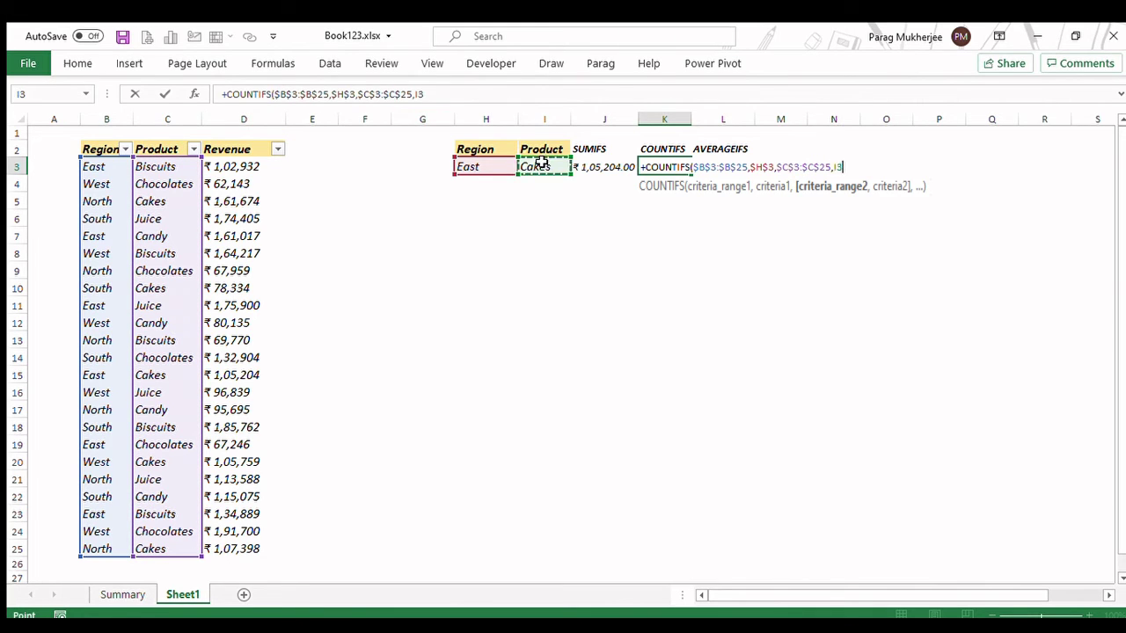
click(543, 164)
key(F4)
text())
key(Return)
- Change the Region criterion in H3 to North
key(Up)
key(Left)
key(Left)
key(Left)
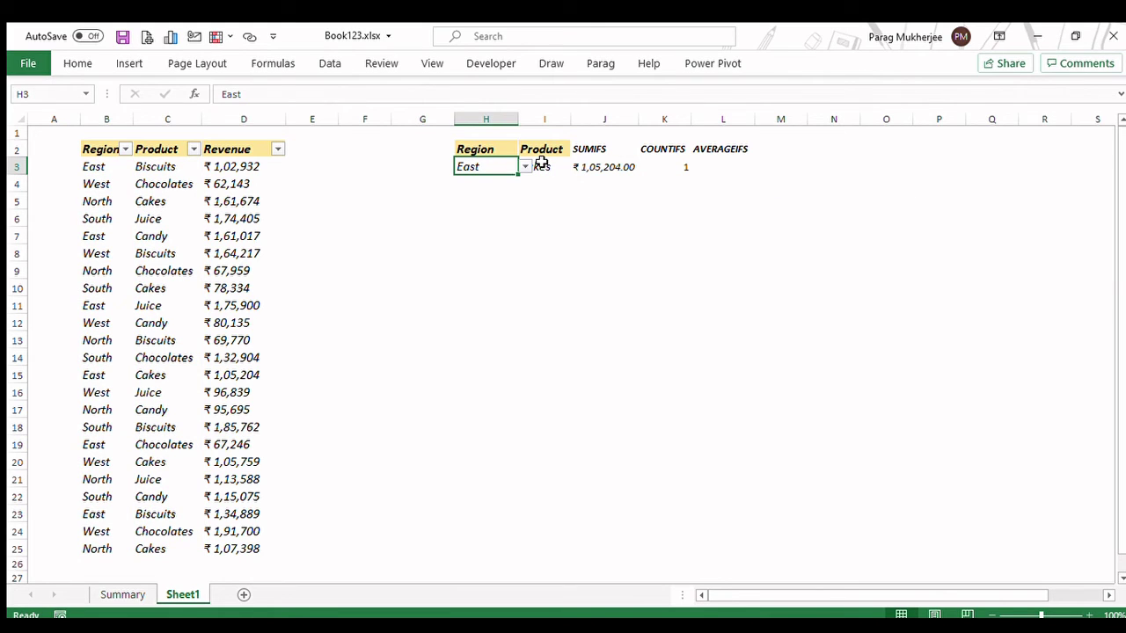
key(Delete)
key(Return)
- Review the SUMIFS and COUNTIFS results in J3:K3 against the North and Cakes criteria
key(Right)
key(Right)
key(Right)
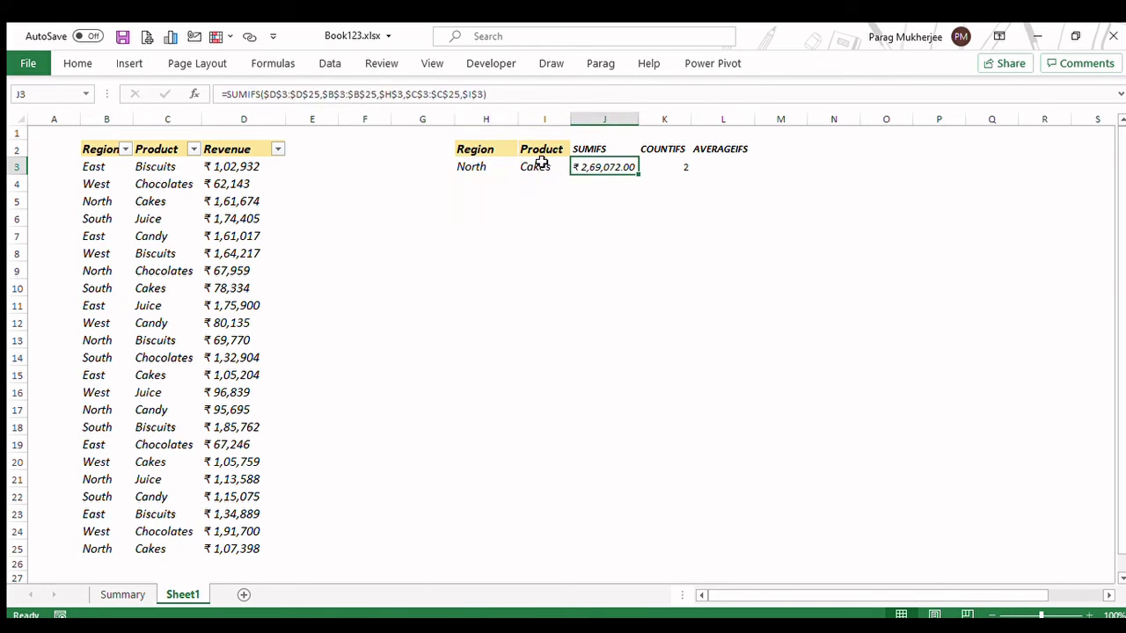
key(Left)
key(Left)
key(Left)
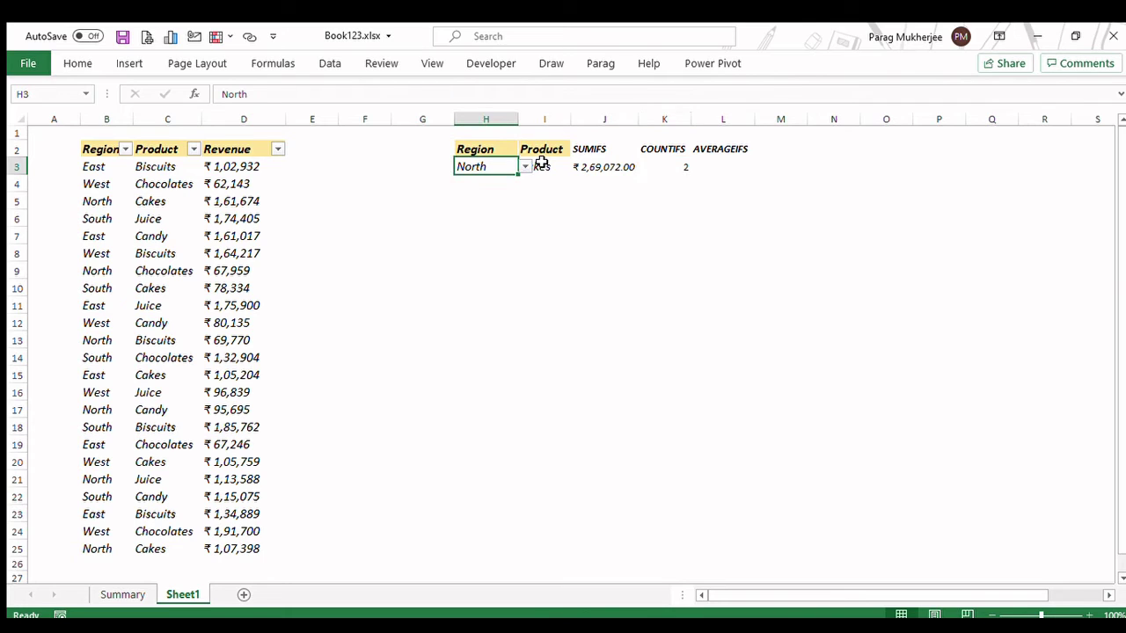
click(561, 236)
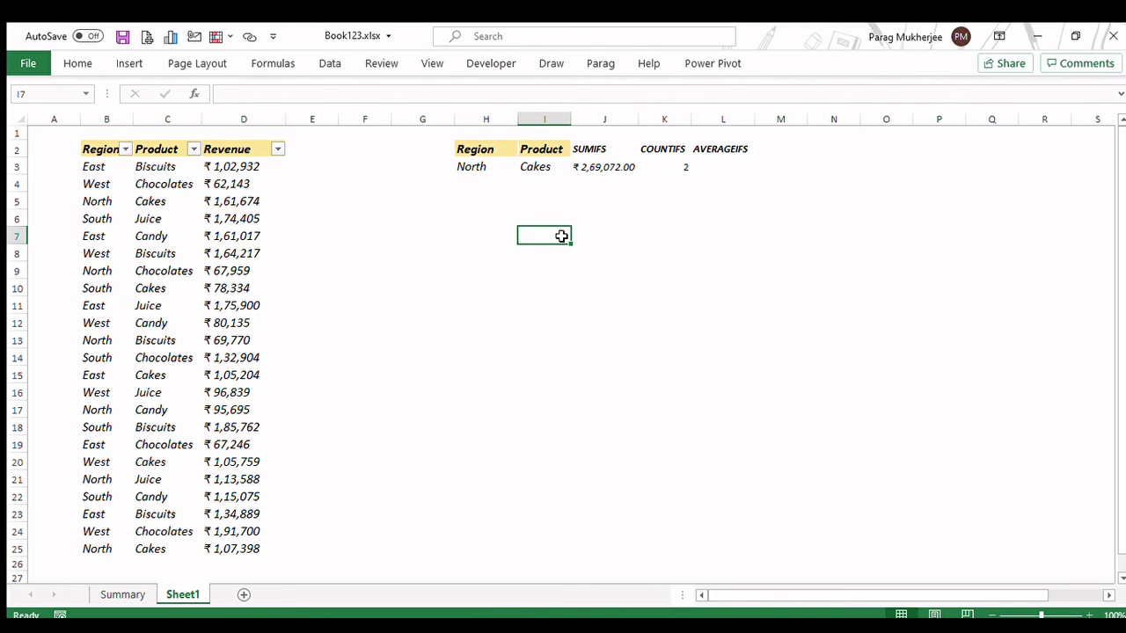
key(Up)
key(Up)
key(Up)
key(Up)
key(Right)
key(Right)
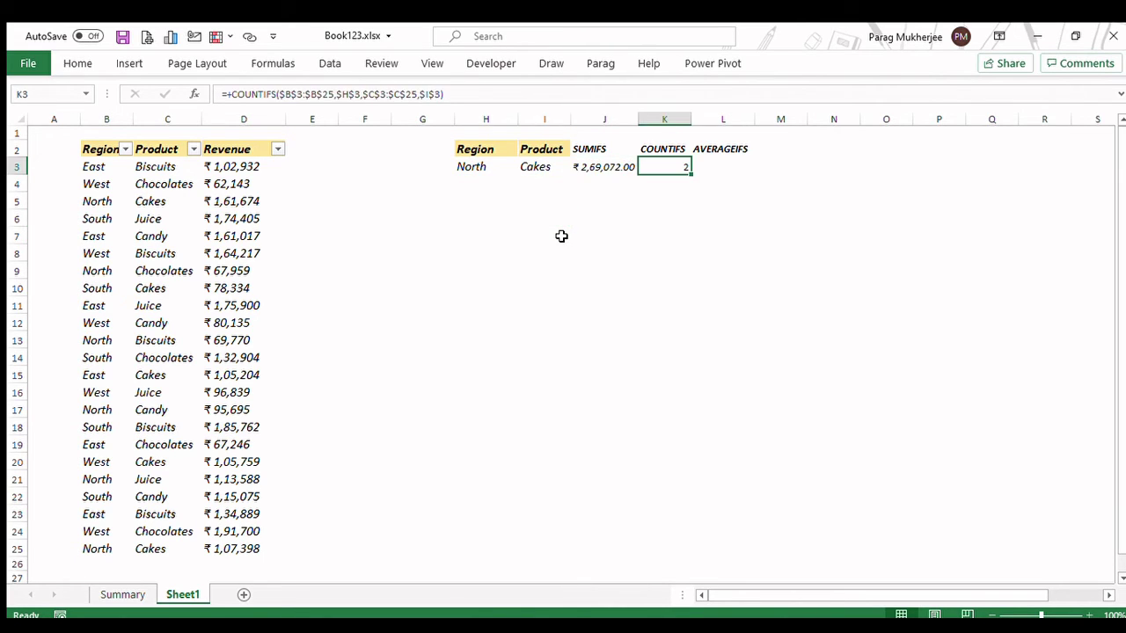
key(Left)
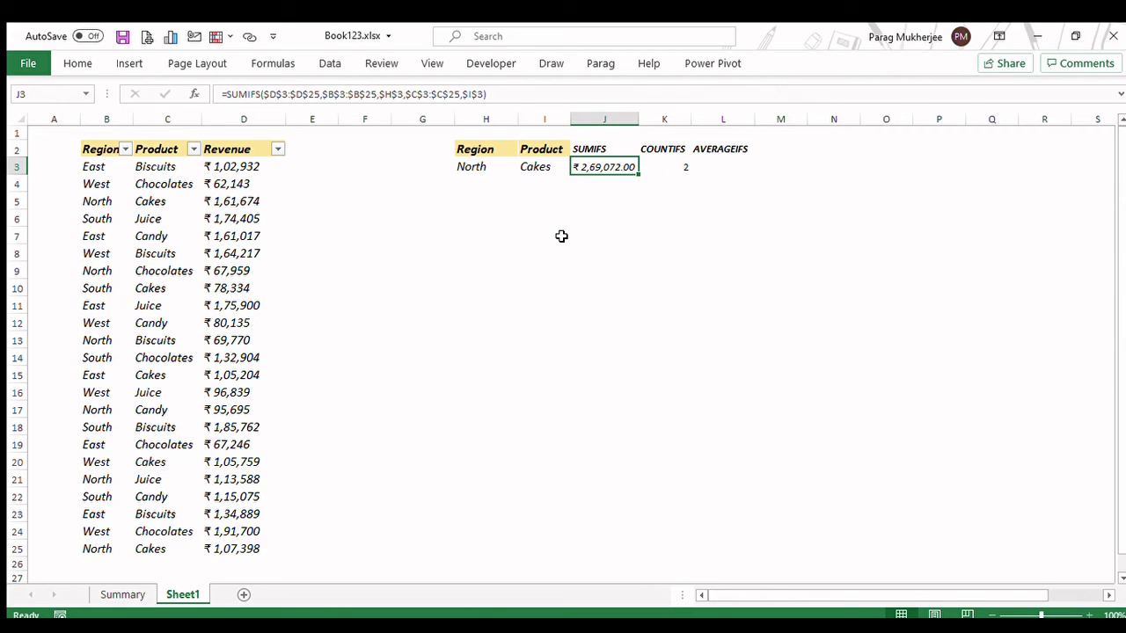
key(Right)
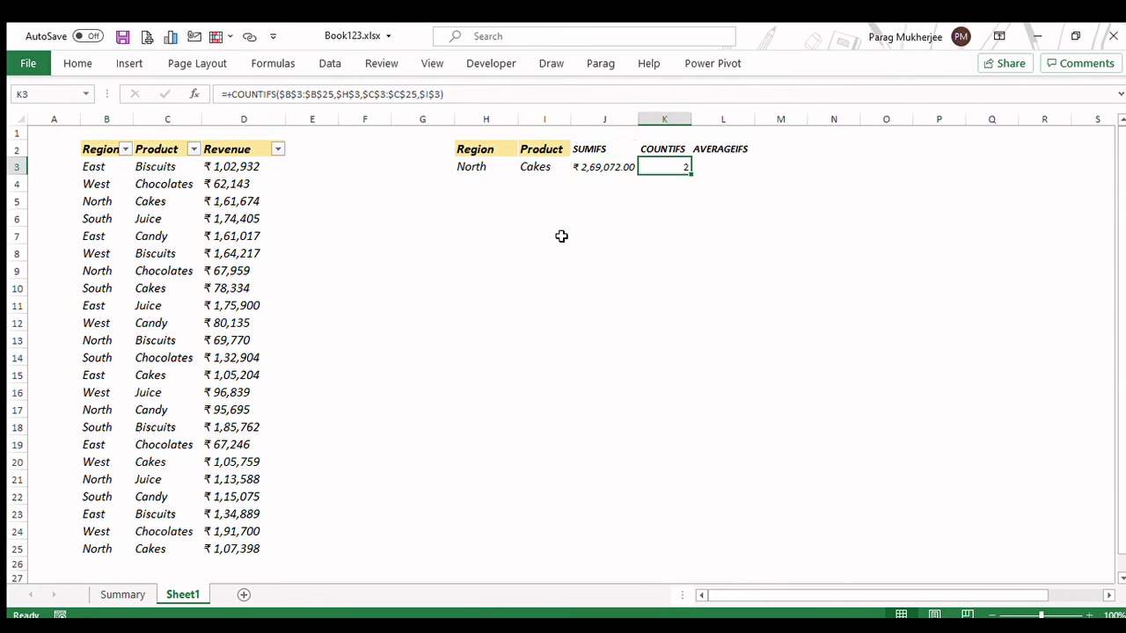
key(Left)
- Begin an AVERAGEIFS formula in L3 with a leading plus sign
key(Right)
key(Right)
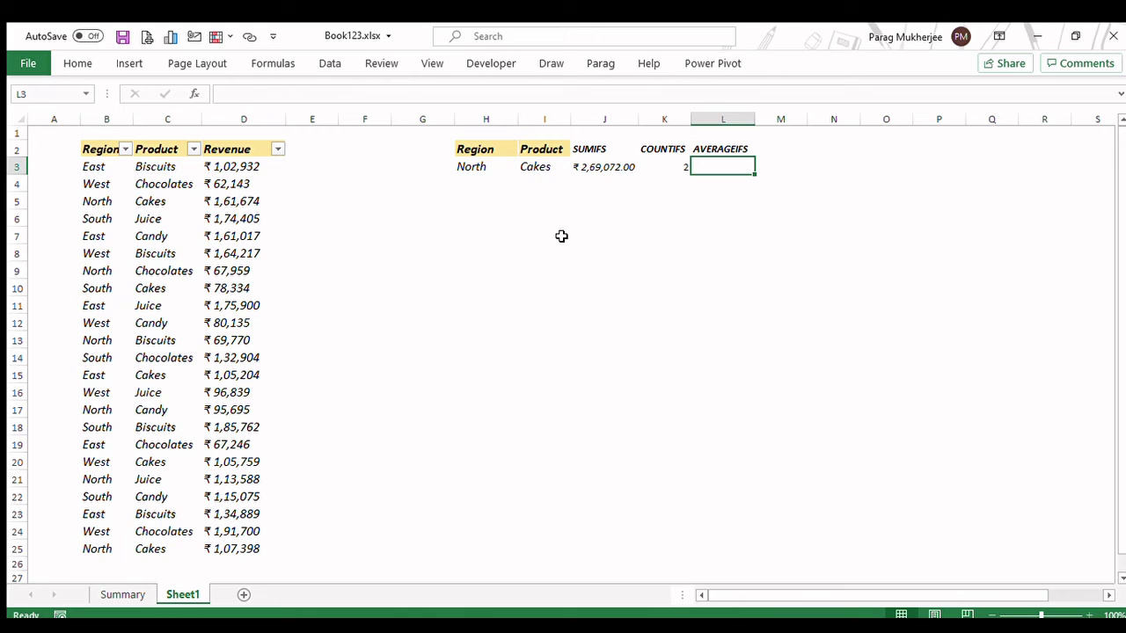
text(+ae)
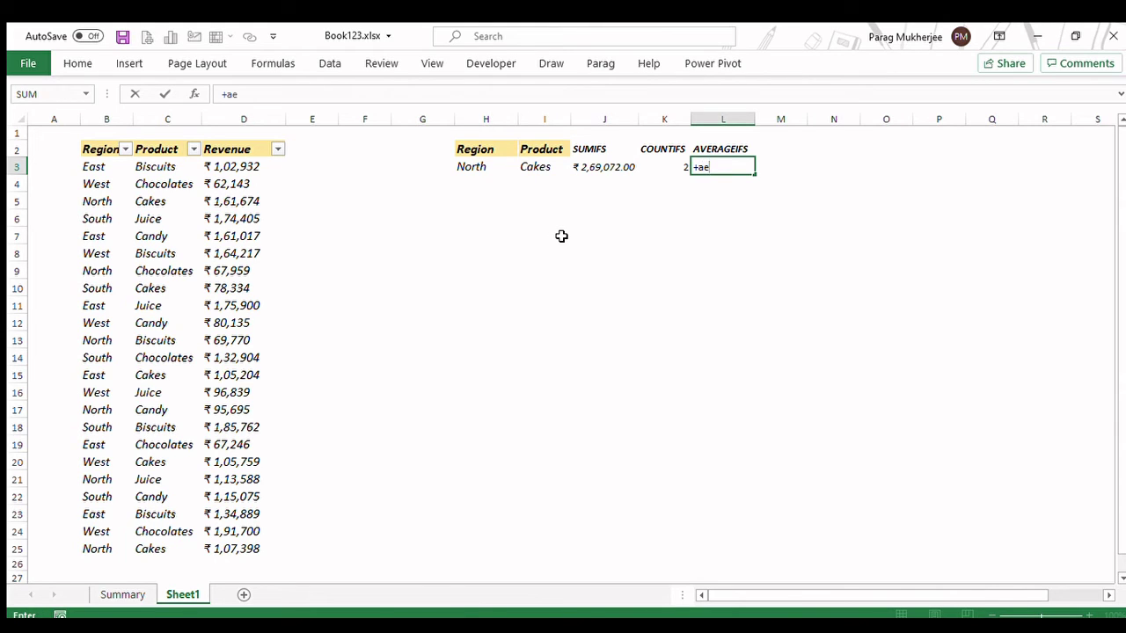
key(BackSpace)
text(ve)
text(rage)
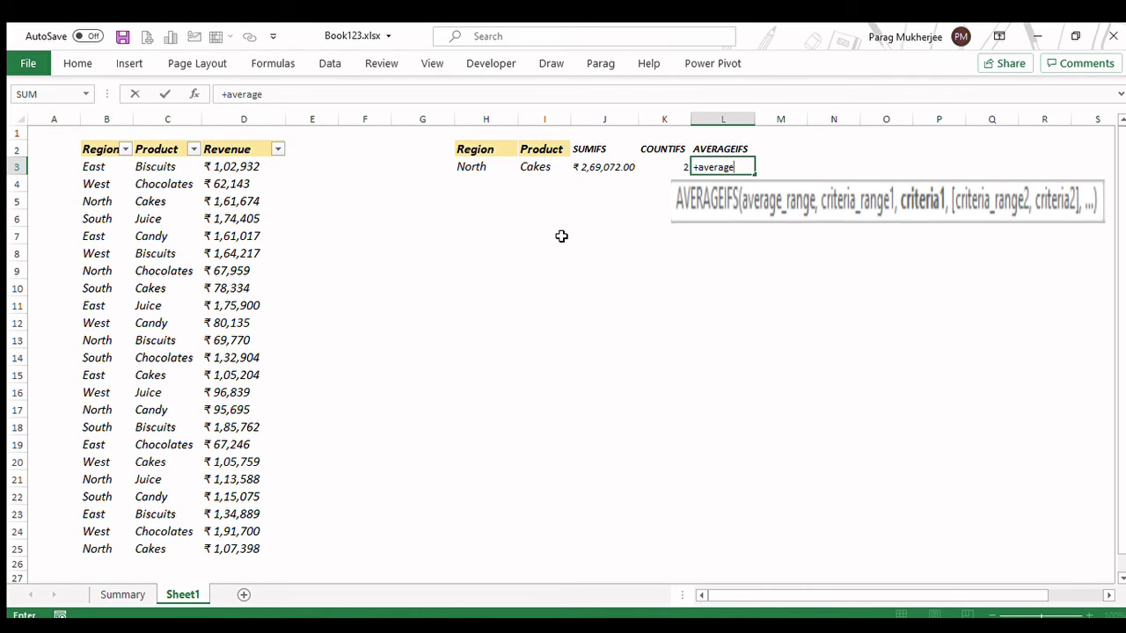
key(Tab)
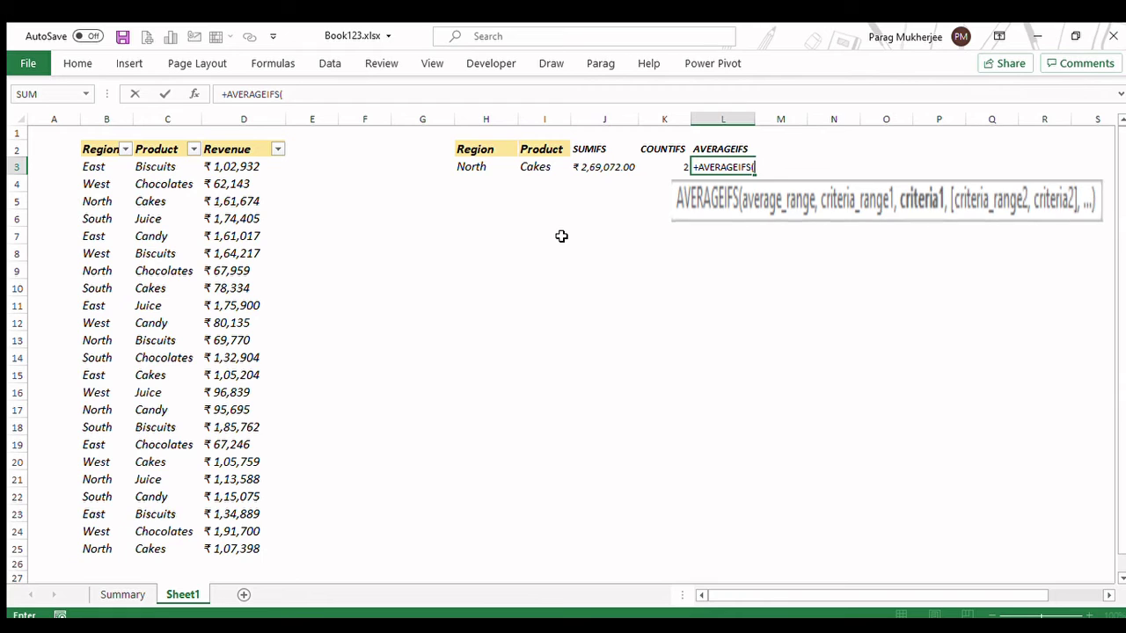
- Set the Revenue range $D$3:$D$25 as the absolute average range of the AVERAGEIFS formula
key(Left)
key(Left)
key(Left)
key(Left)
key(Left)
key(Left)
key(Left)
key(Left)
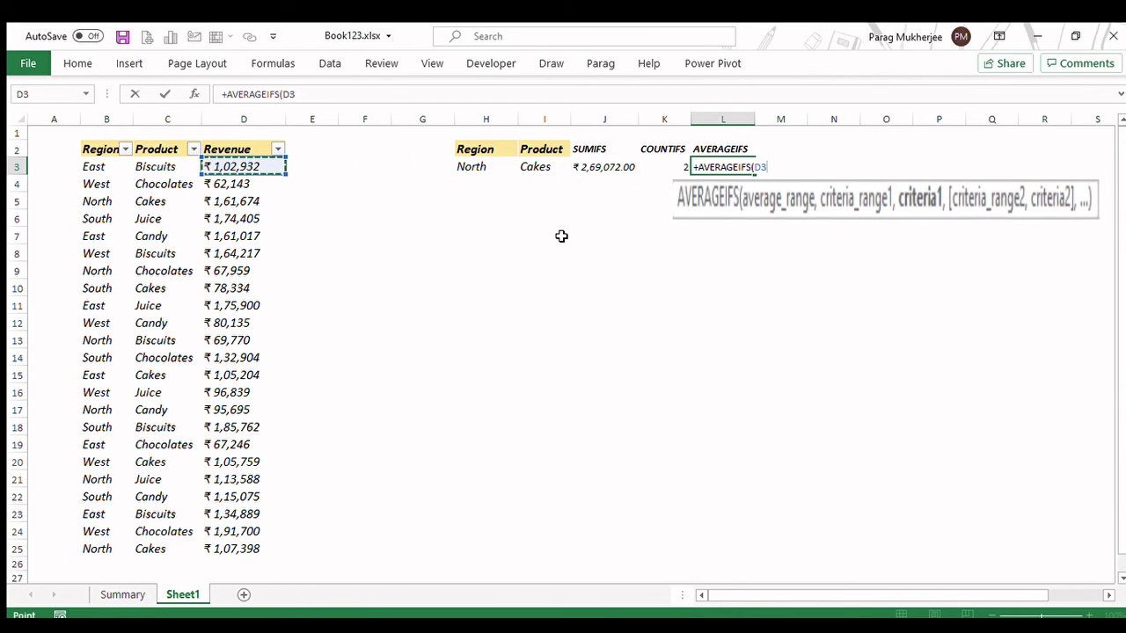
key(End)
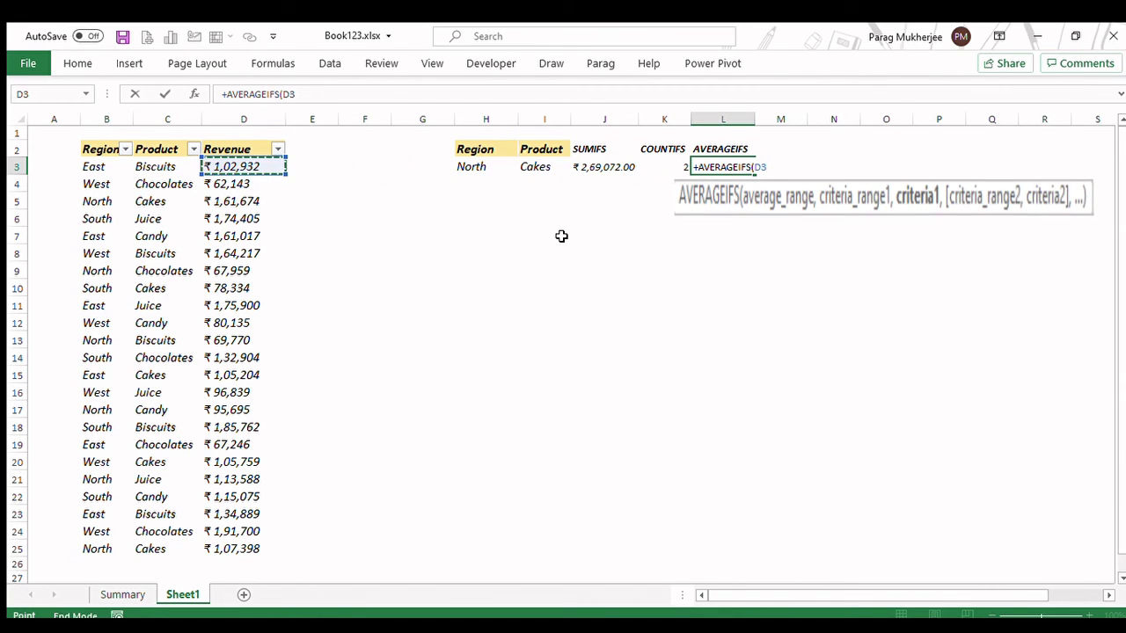
key(shift+Down)
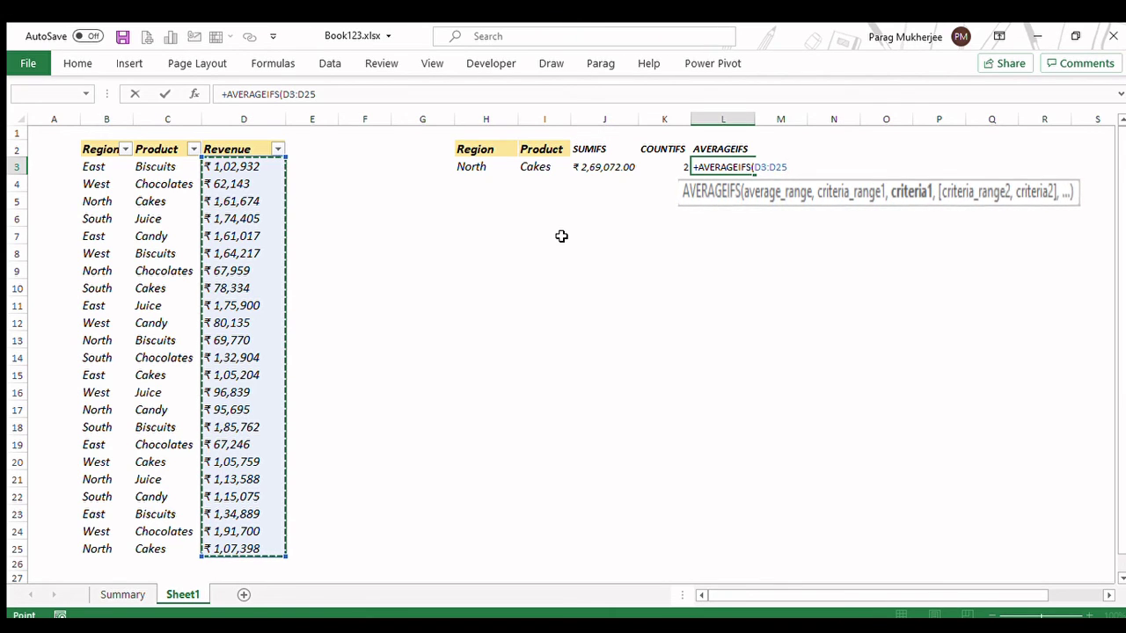
key(F4)
text(,)
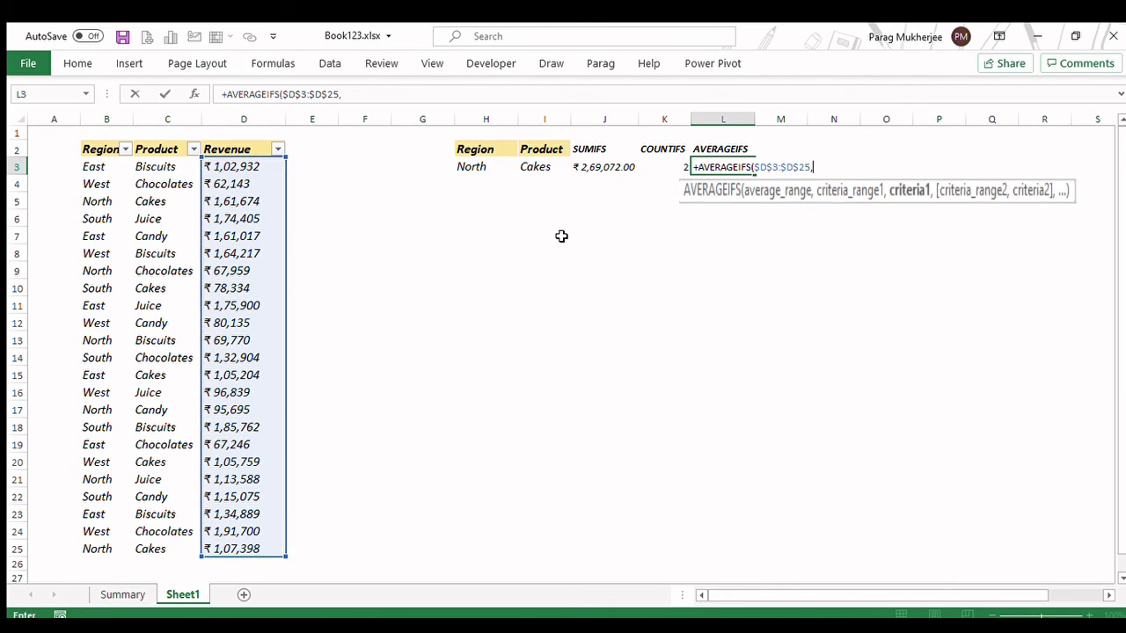
- Add the Region range $B$3:$B$25 as the absolute first criteria range of the AVERAGEIFS formula
key(Left)
key(Left)
key(Left)
key(Left)
key(Left)
key(Left)
key(Left)
key(Left)
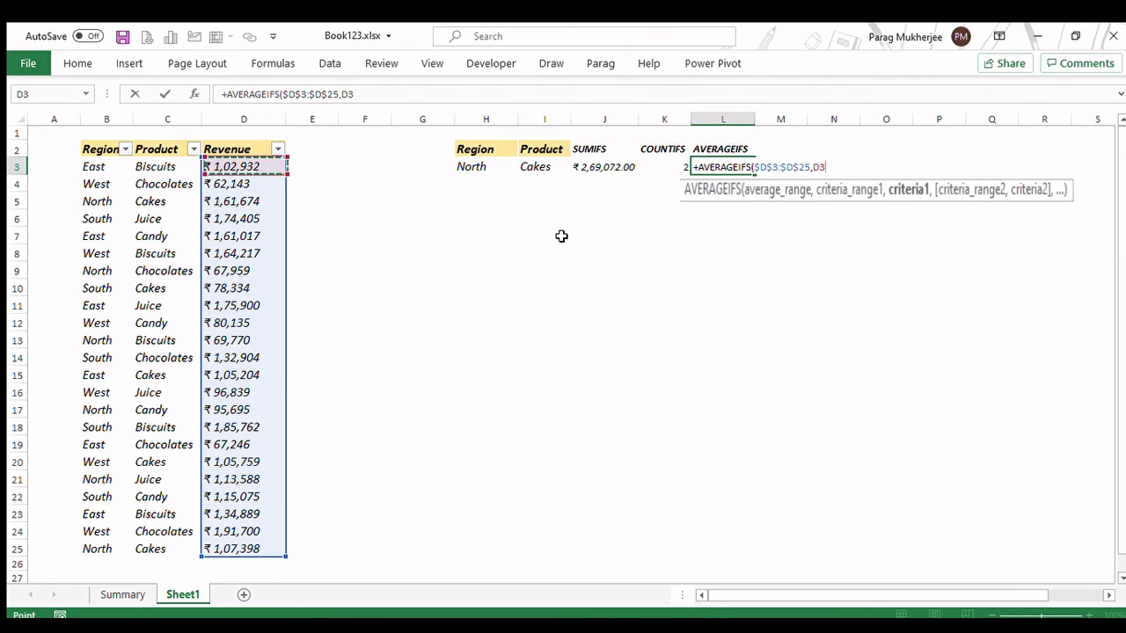
key(Left)
key(Left)
key(ctrl+shift+Down)
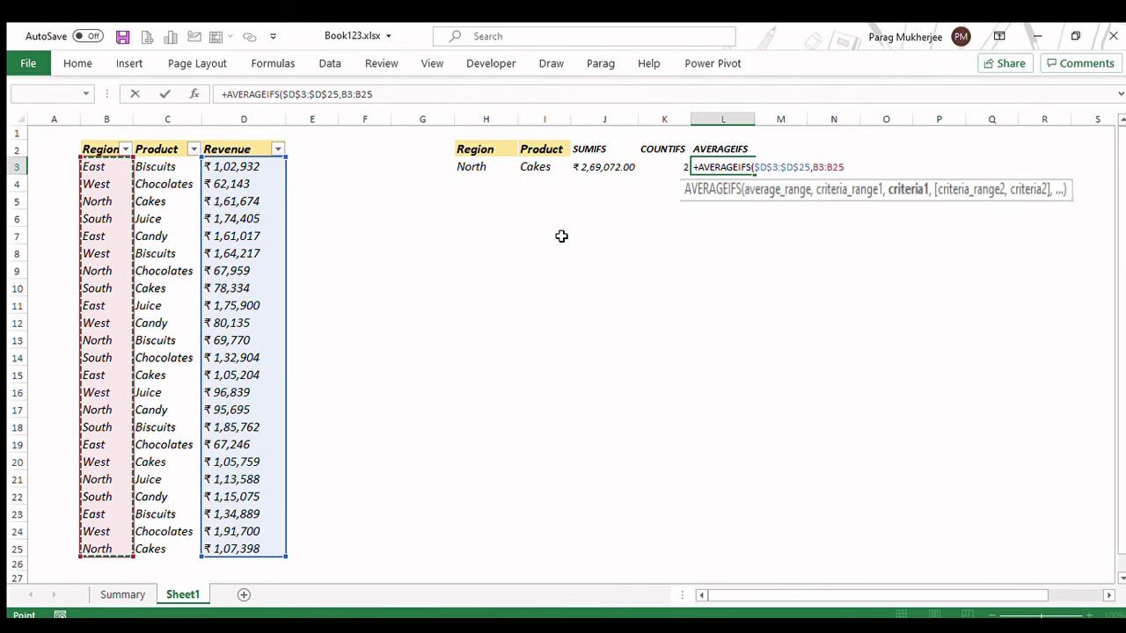
key(F4)
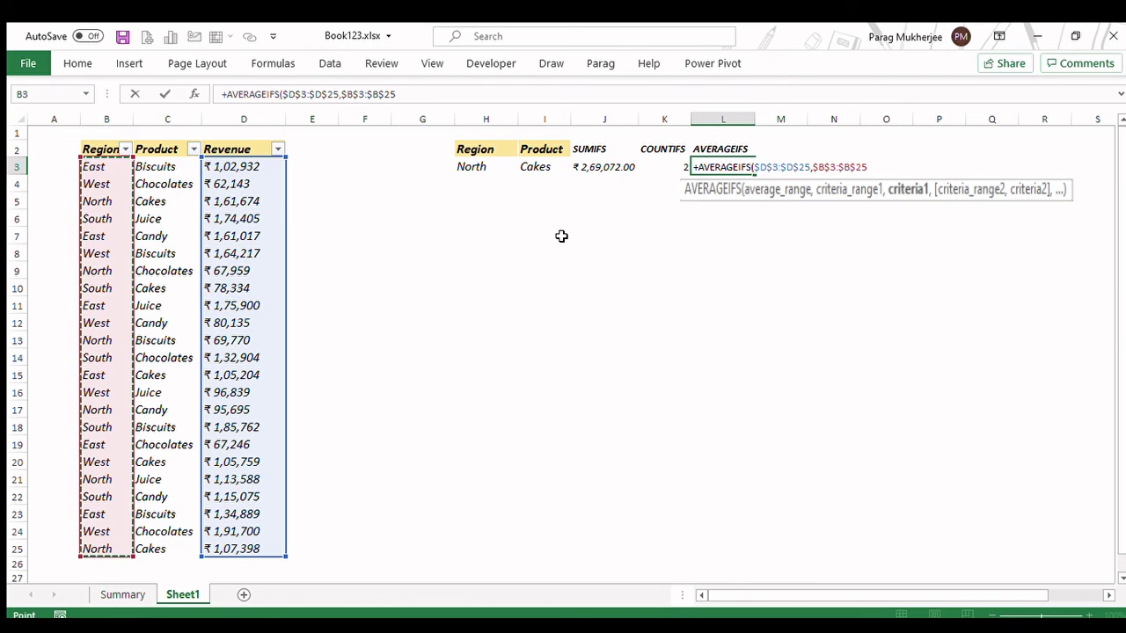
text(,)
- Add the Region cell $H$3 as the absolute first criterion of the AVERAGEIFS formula
key(Left)
key(Left)
key(Left)
key(Left)
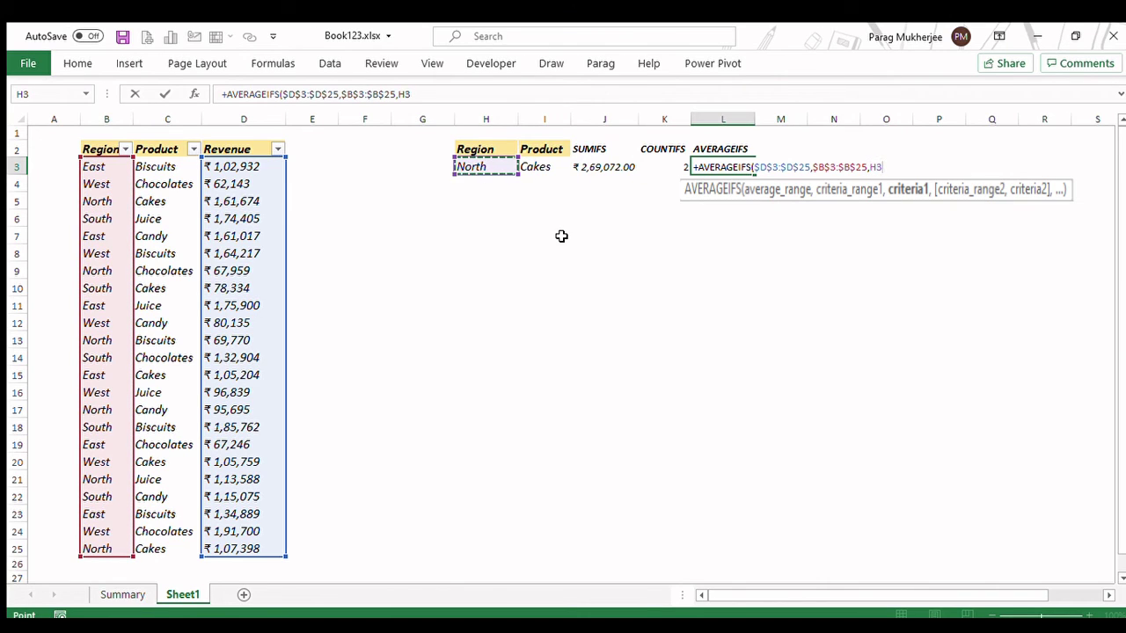
key(F4)
text(,)
- Add the Product range $C$3:$C$25 as the absolute second criteria range of the AVERAGEIFS formula
key(Left)
key(Left)
key(Left)
key(Left)
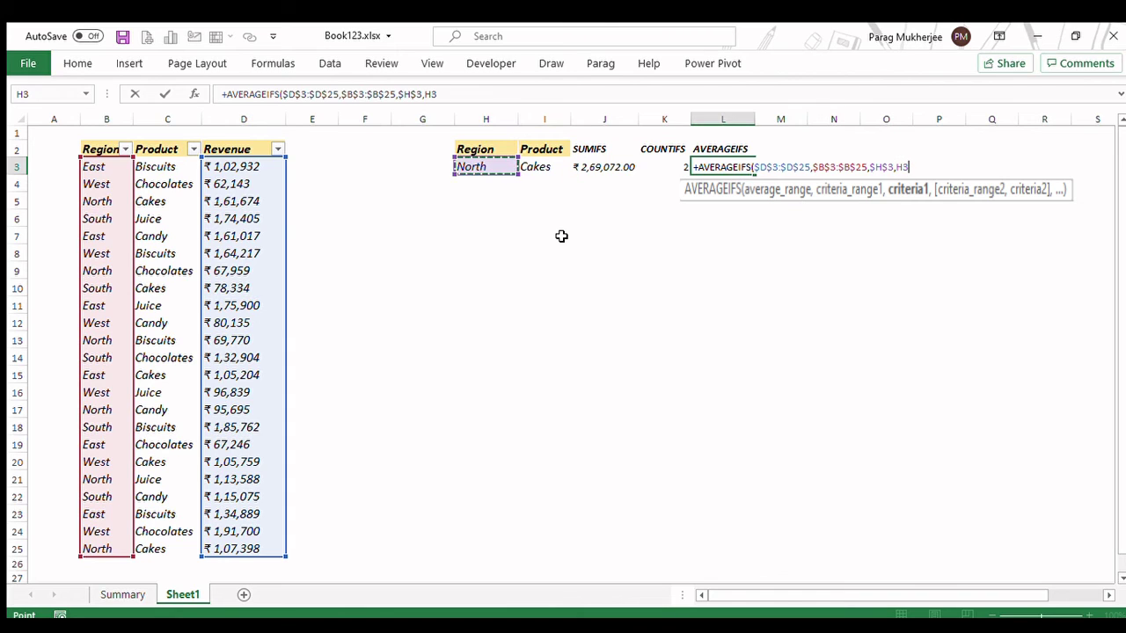
key(Left)
key(Left)
key(Left)
key(Left)
key(Left)
key(ctrl+shift+Down)
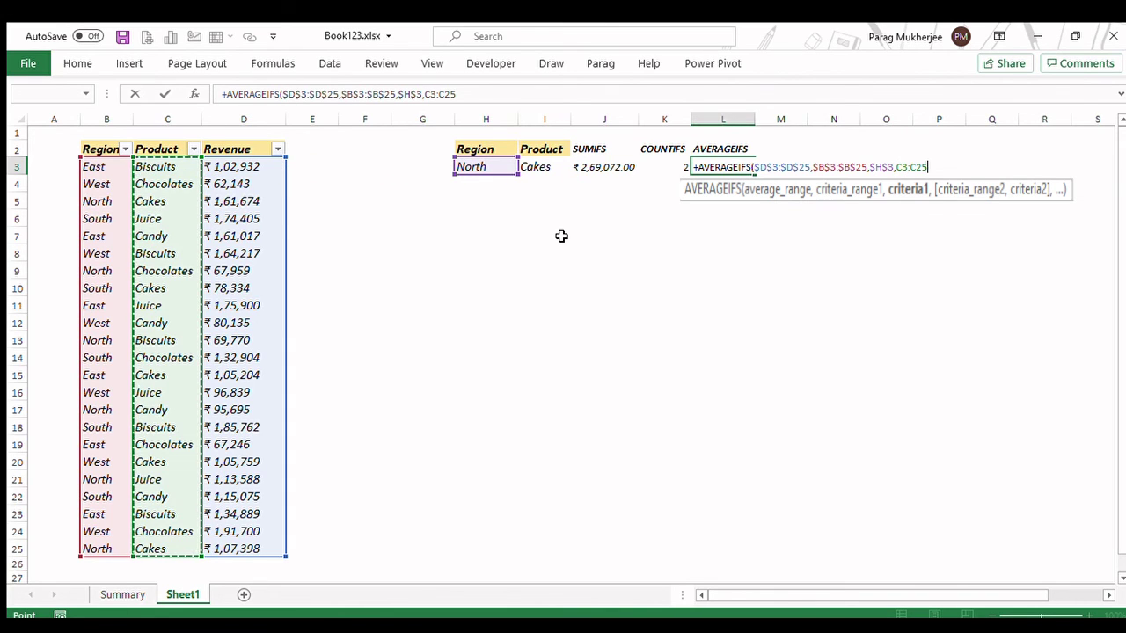
key(F4)
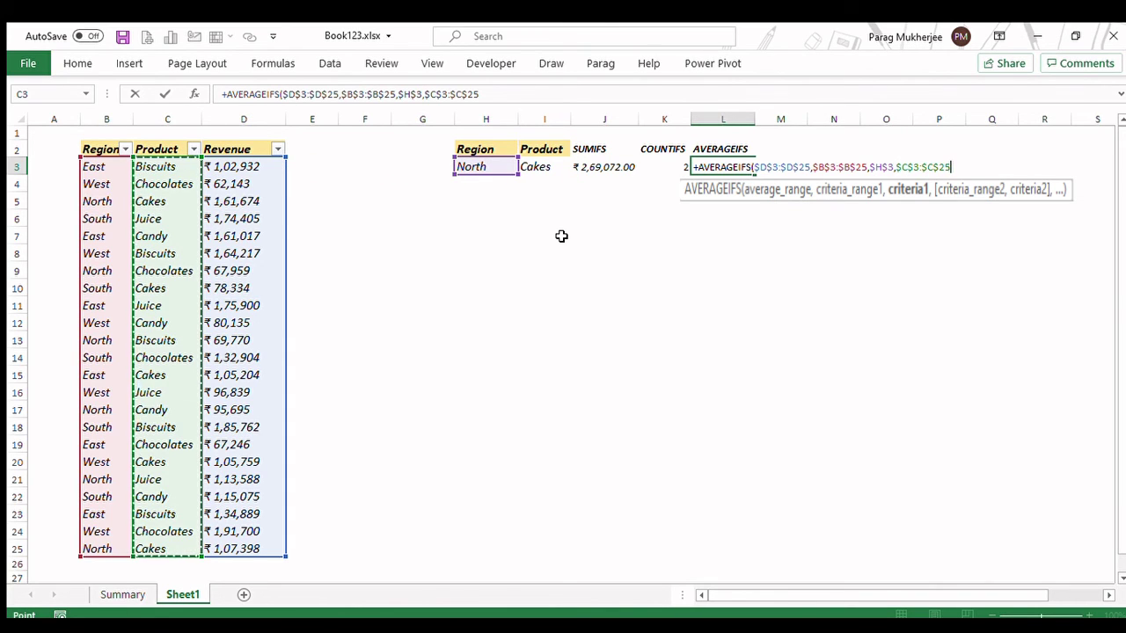
text(,)
- Add the Product cell $I$3 as the absolute second criterion and complete the AVERAGEIFS formula in L3
key(Left)
key(Left)
key(Left)
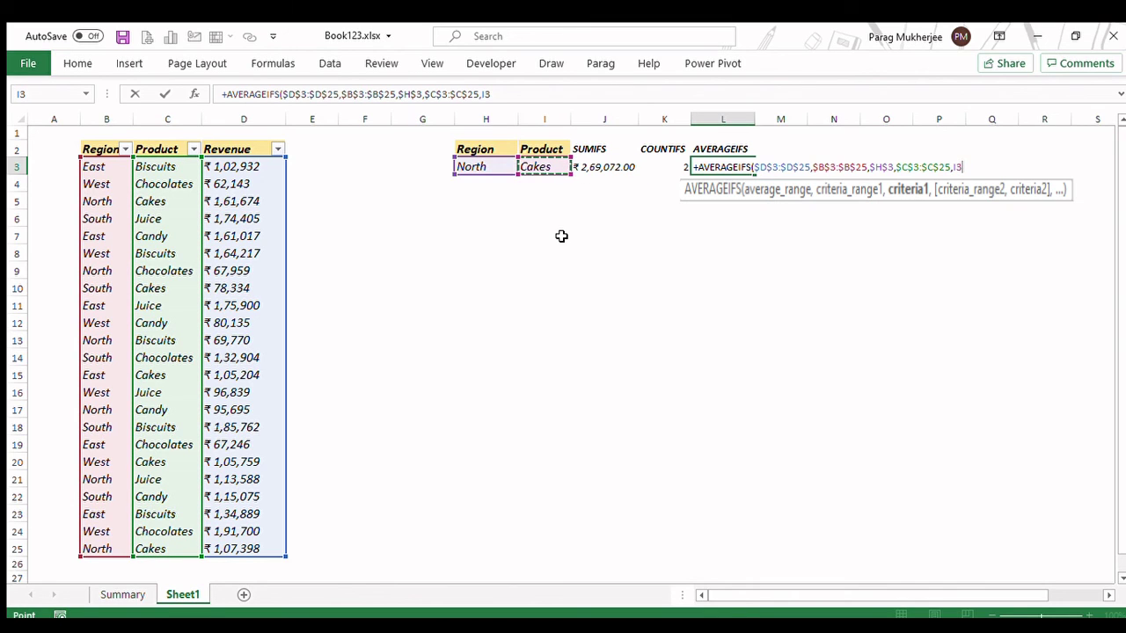
key(F4)
text())
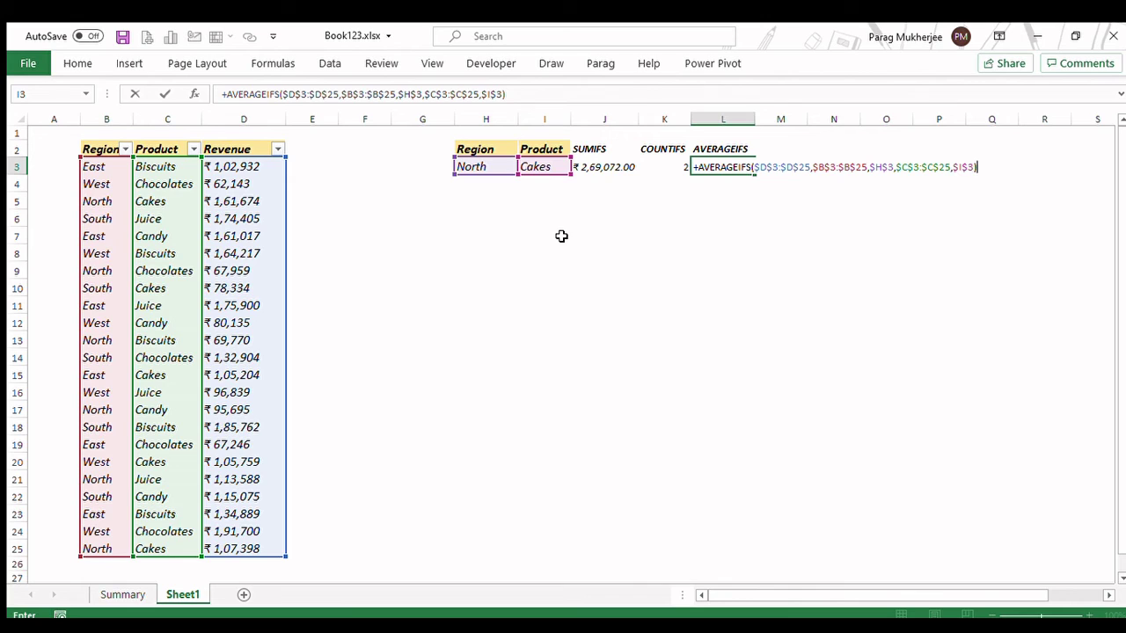
key(Return)
- Format the AVERAGEIFS result in L3 as rupee currency with two decimals and italic text
key(Up)
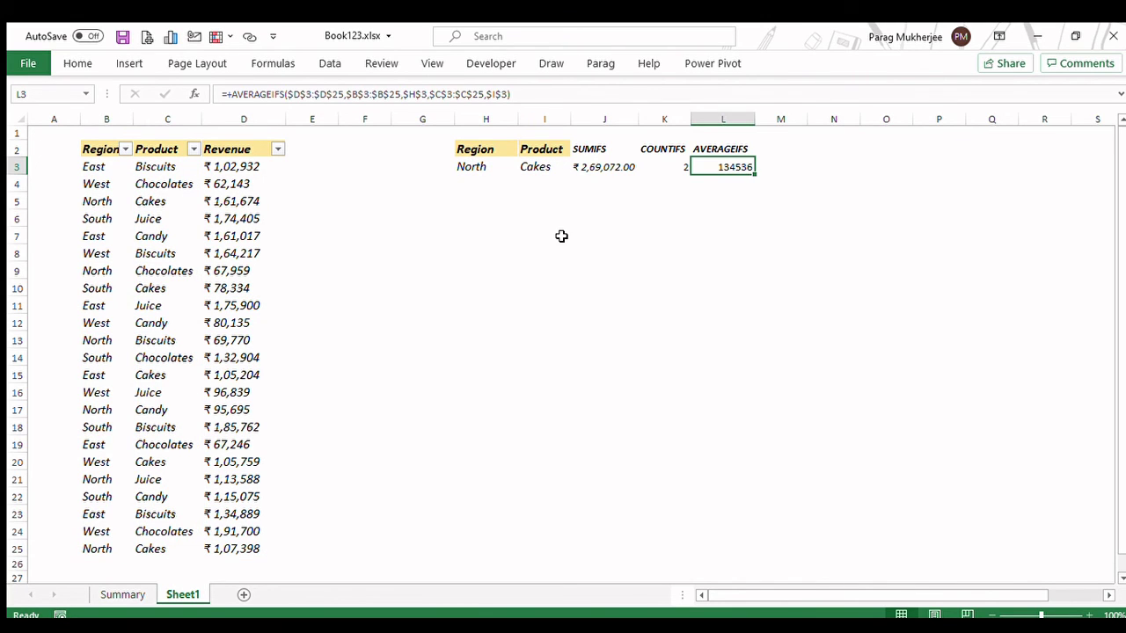
key(ctrl+shift+4)
key(ctrl+i)
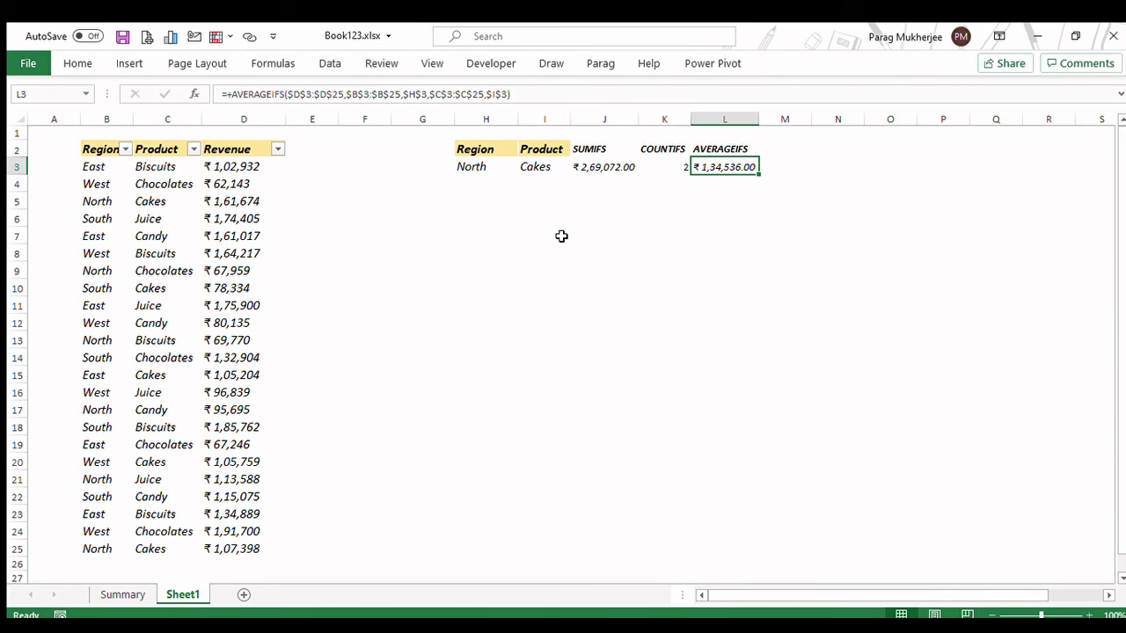
- Compare the Region and Product criteria in H3:I3 with the Revenue data and the SUMIFS result
key(Left)
key(Left)
key(Left)
key(Left)
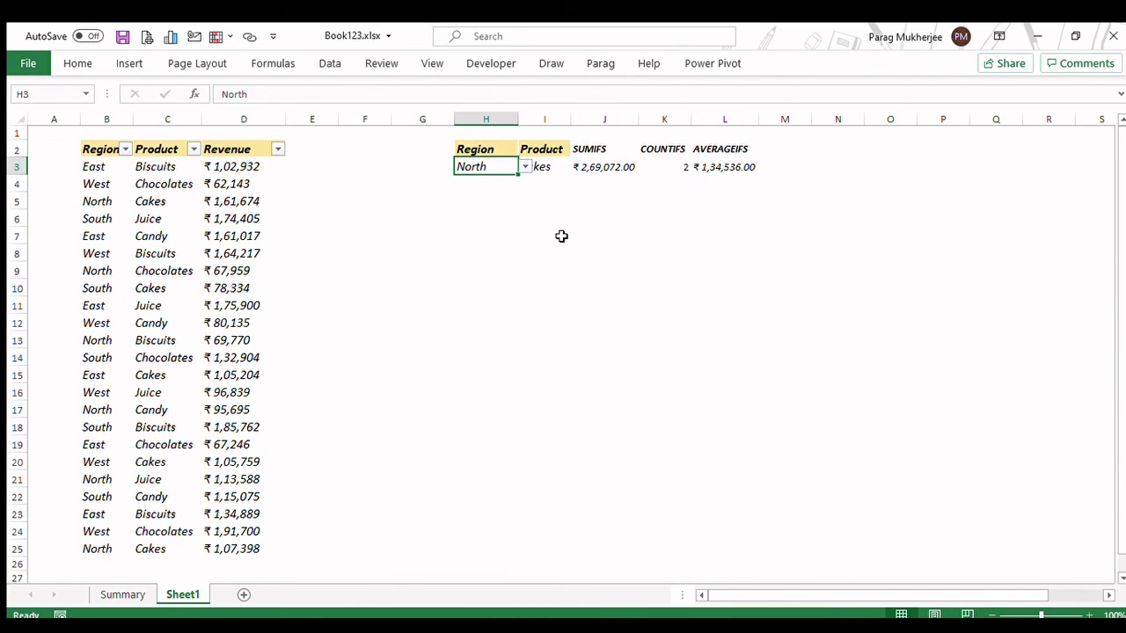
key(Right)
key(Left)
key(Right)
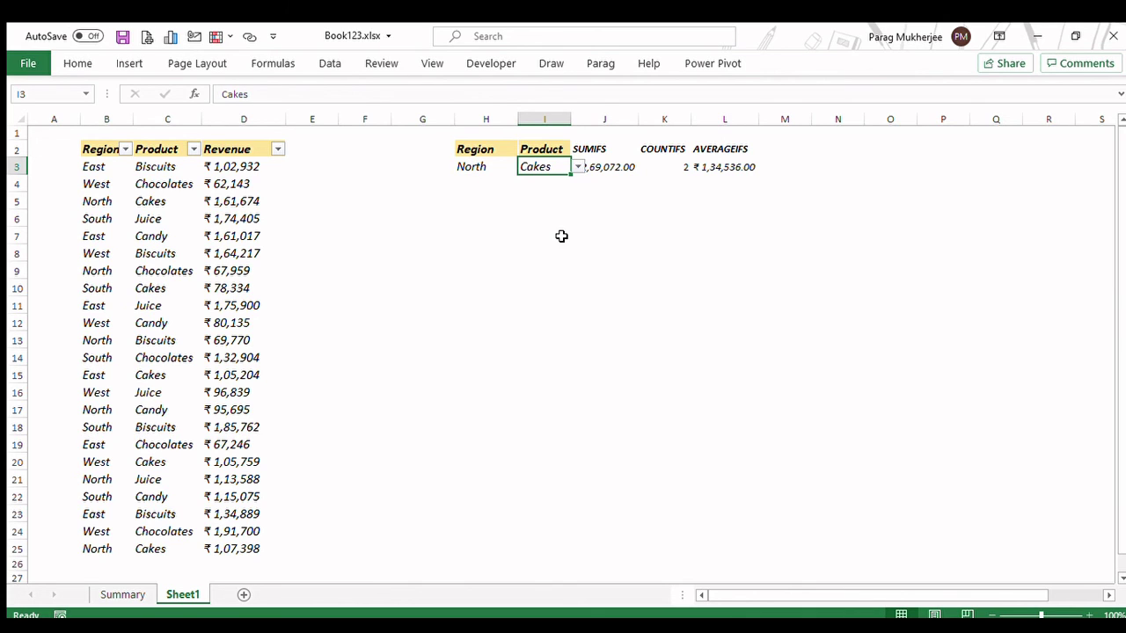
key(Left)
key(Left)
key(Left)
key(Left)
key(Left)
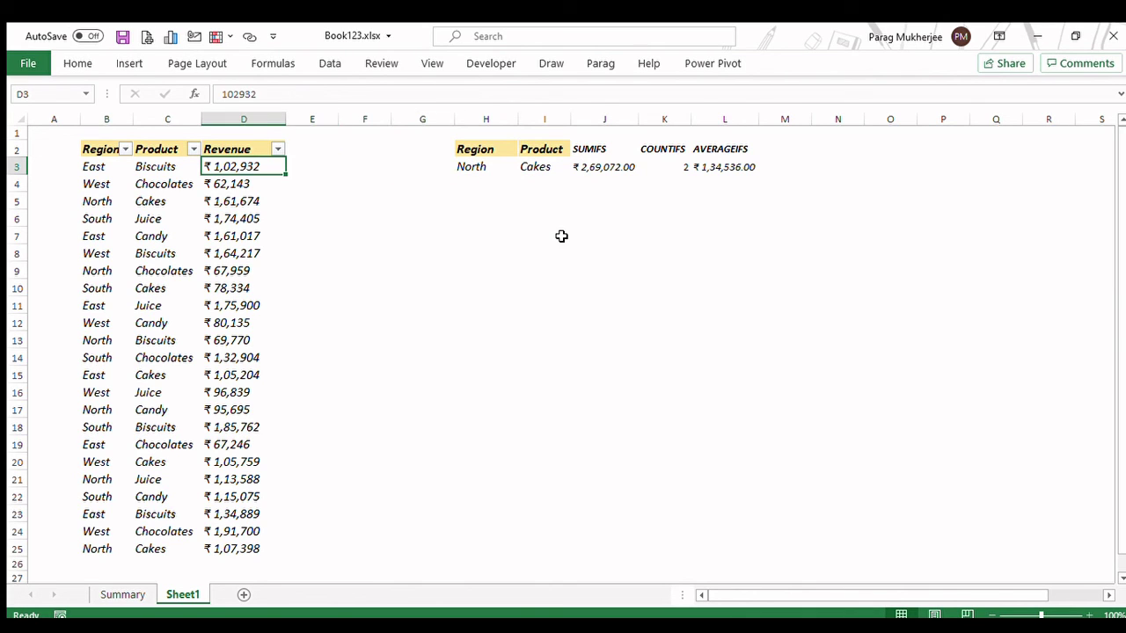
key(Right)
key(Right)
key(Right)
key(Right)
key(Right)
key(Right)
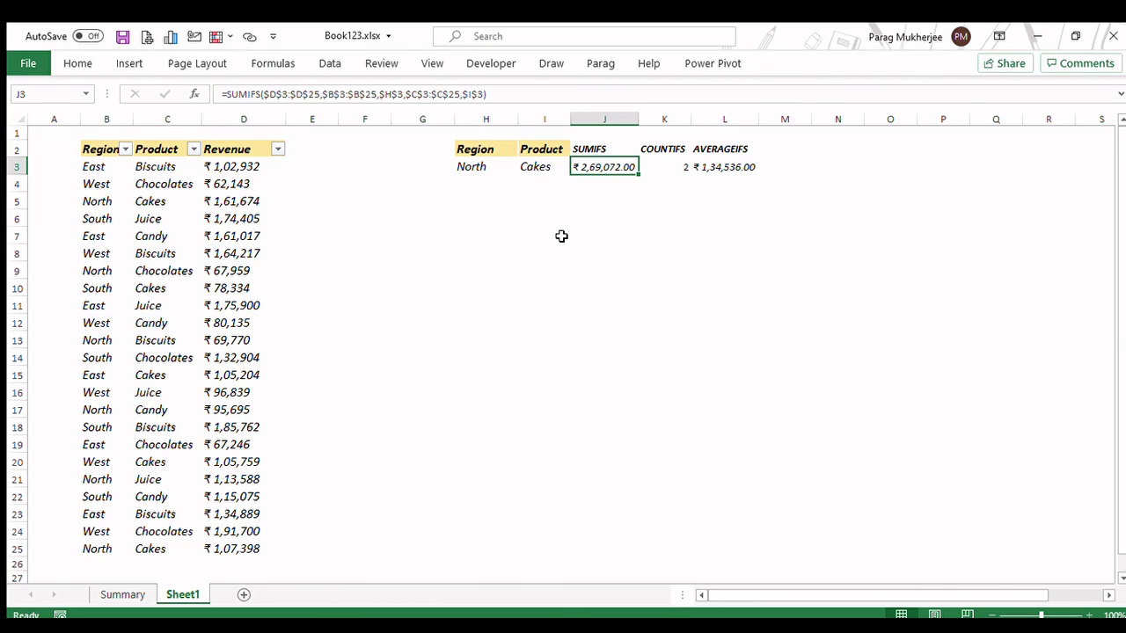
- Filter the Product column of the data table to show only Cakes
key(Left)
key(Left)
key(Left)
key(Left)
key(Left)
key(Left)
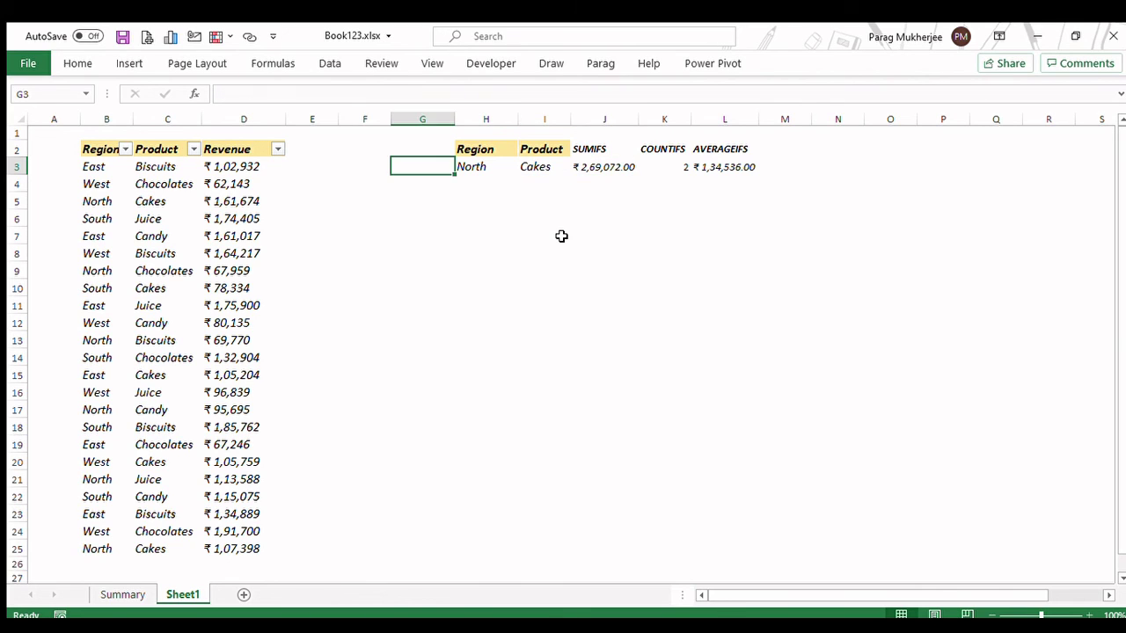
key(Up)
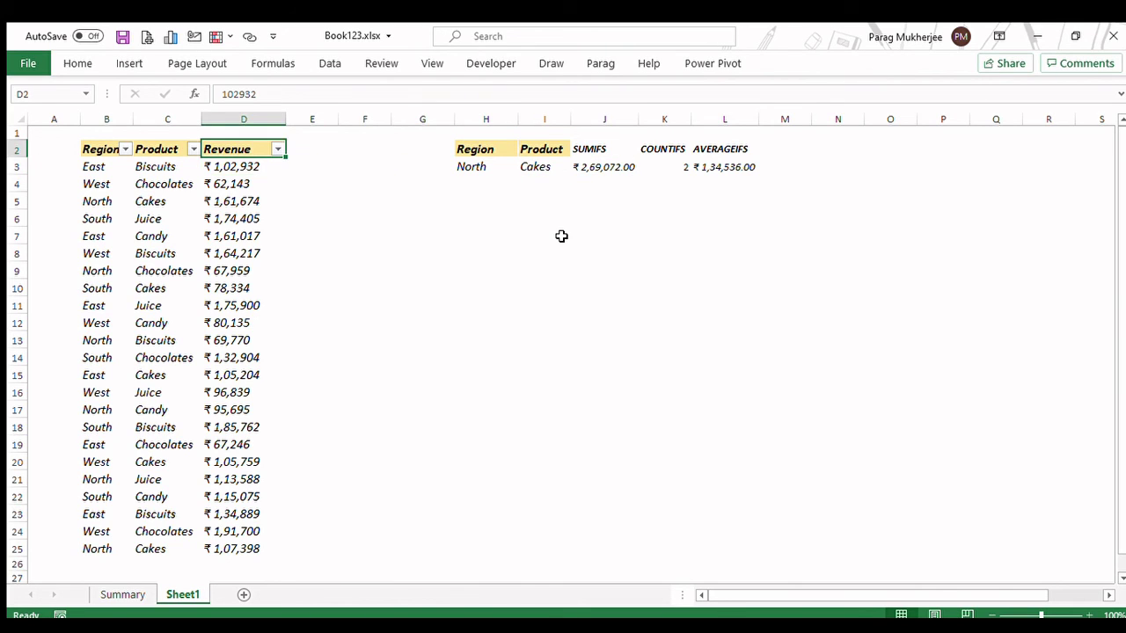
key(Left)
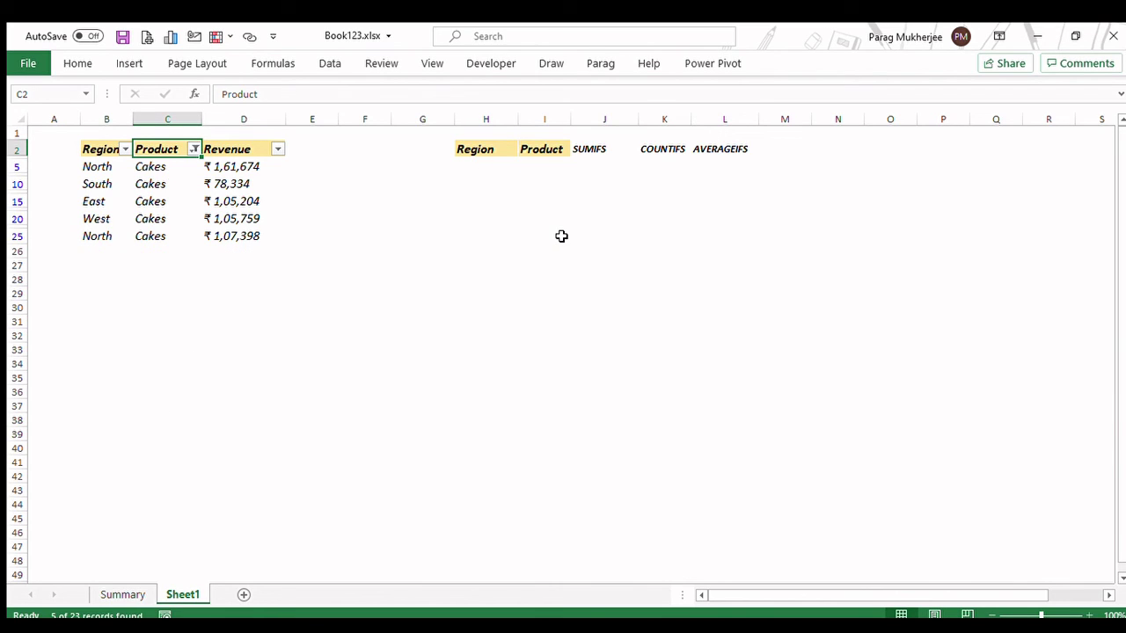
key(Down)
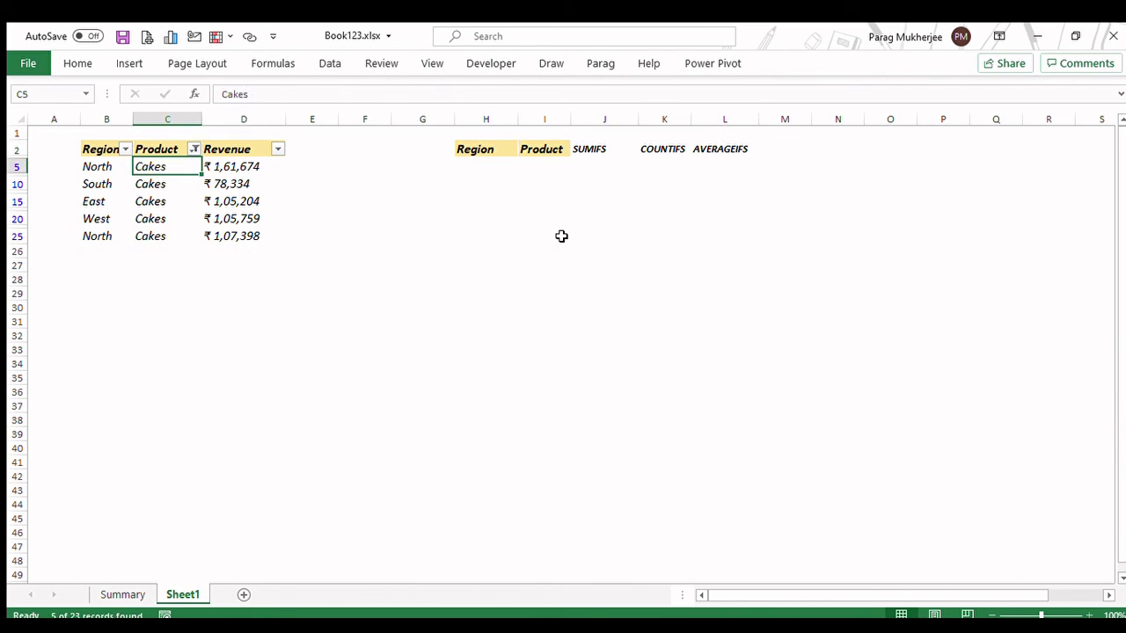
- Filter the Region column of the data table to show only North
key(Up)
key(Left)
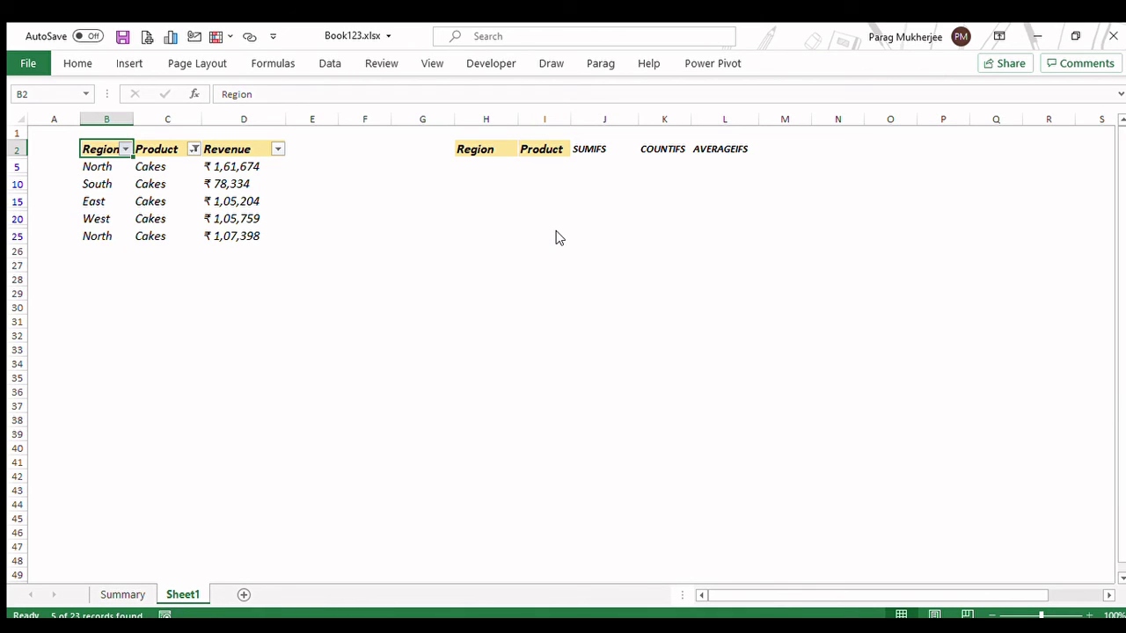
key(Right)
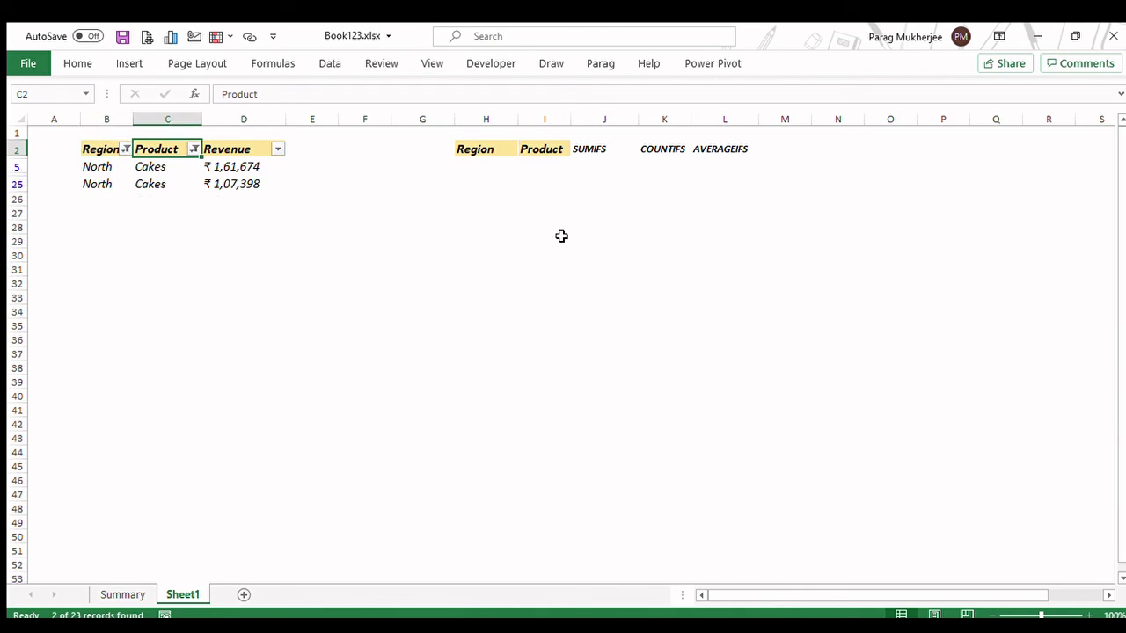
- Select the filtered Revenue cells for North Cakes to check their average, count and sum against the formula results
key(Down)
key(Right)
key(shift+Down)
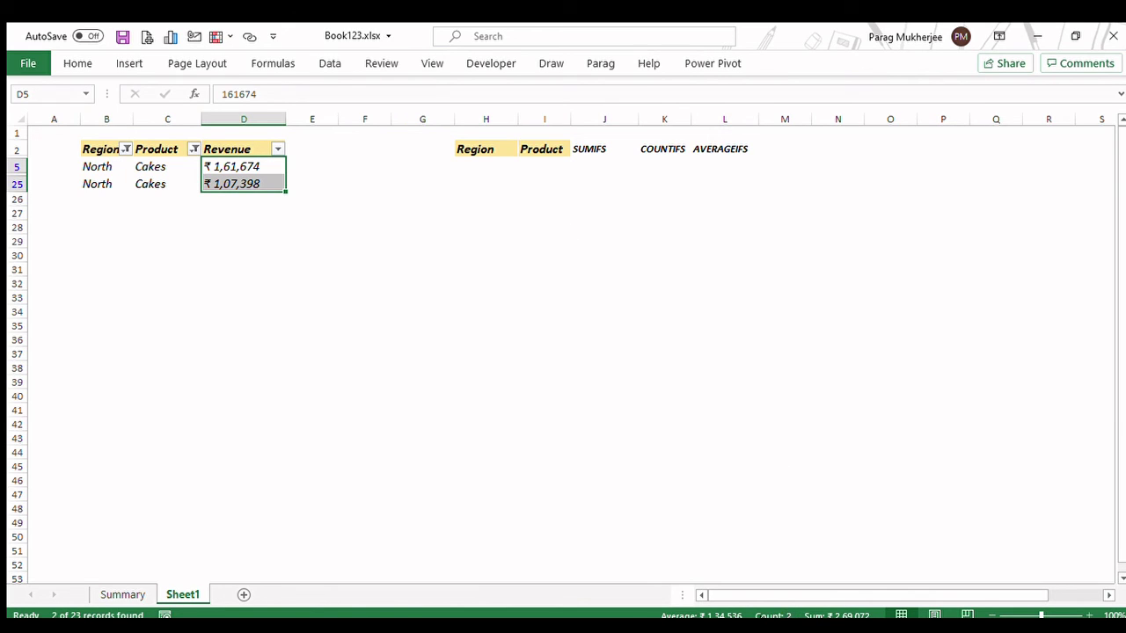
- Clear the Region and Product filters from the data table
click(163, 149)
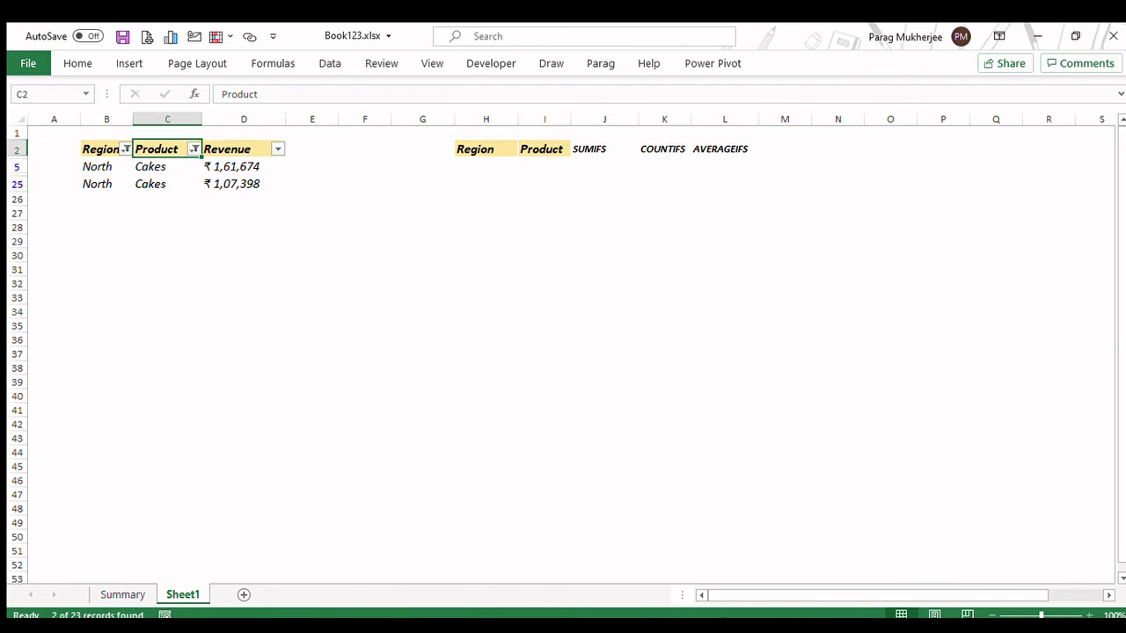
key(alt+a)
key(c)
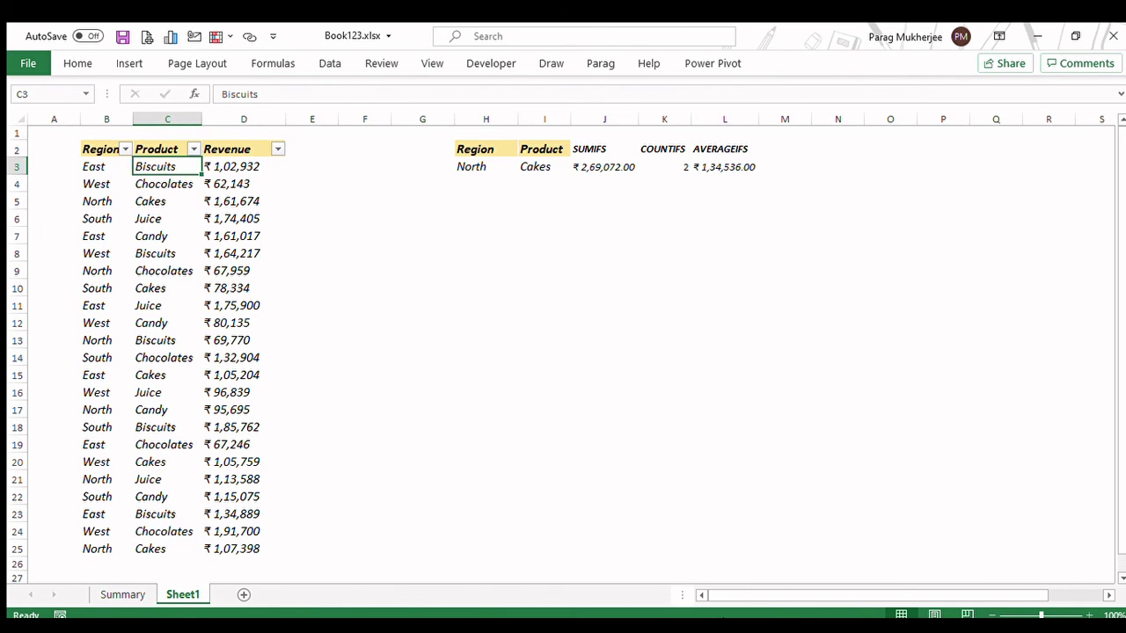
- Review the criteria and the SUMIFS, COUNTIFS and AVERAGEIFS results in row 3, selecting the result cells J3:L3
key(Right)
key(Right)
key(Right)
key(Right)
key(Right)
key(Right)
key(Right)
key(Right)
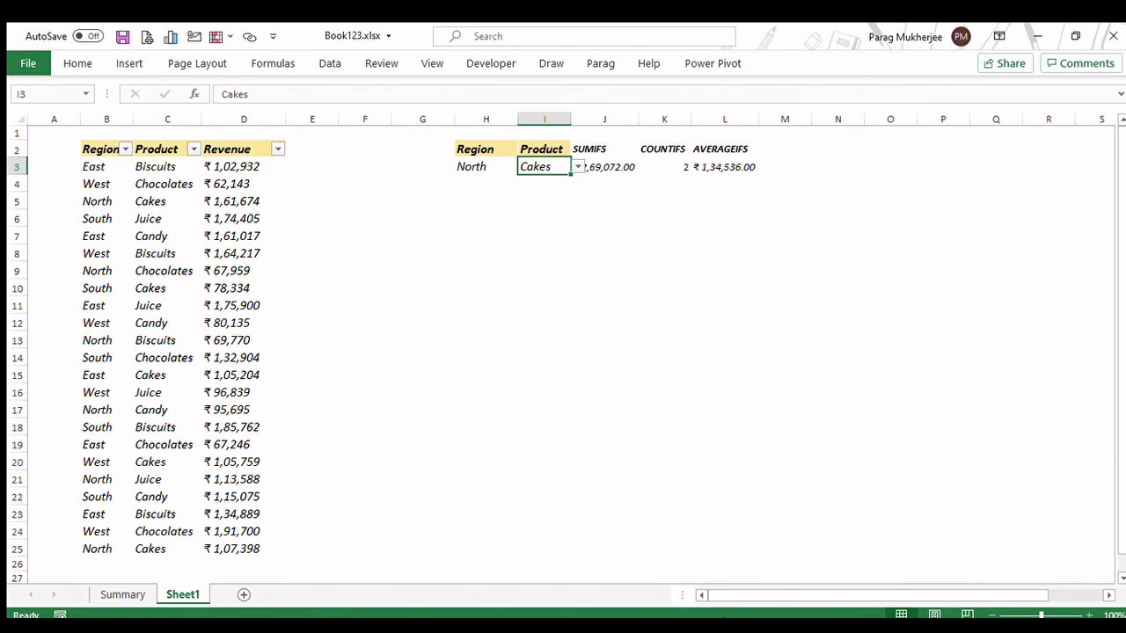
key(Right)
key(Left)
key(Left)
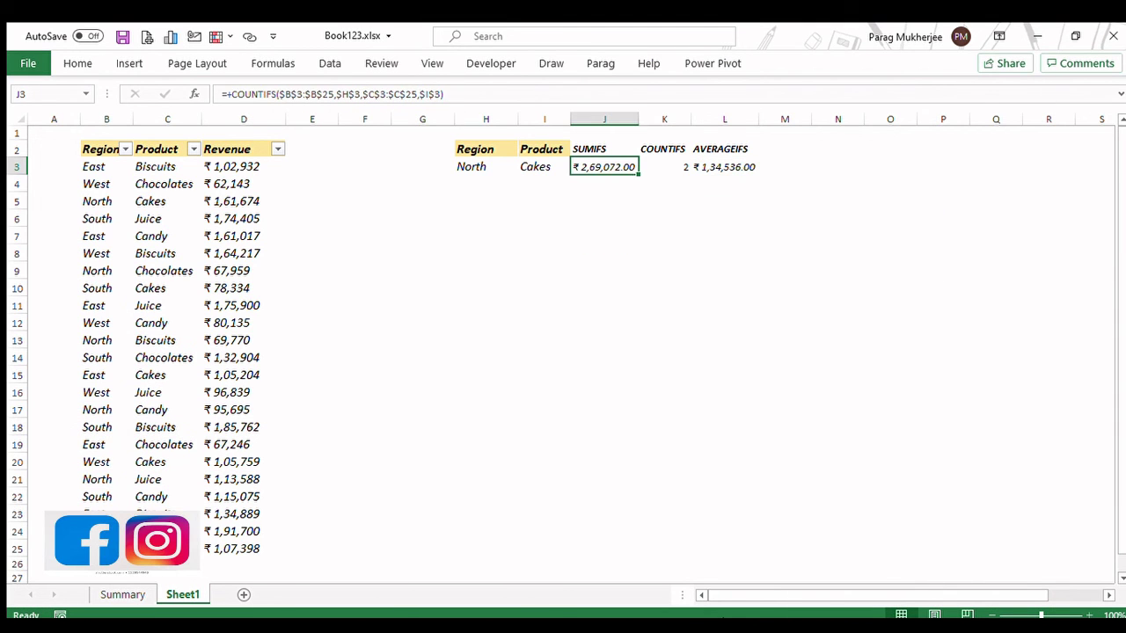
key(shift+Right)
key(shift+Right)
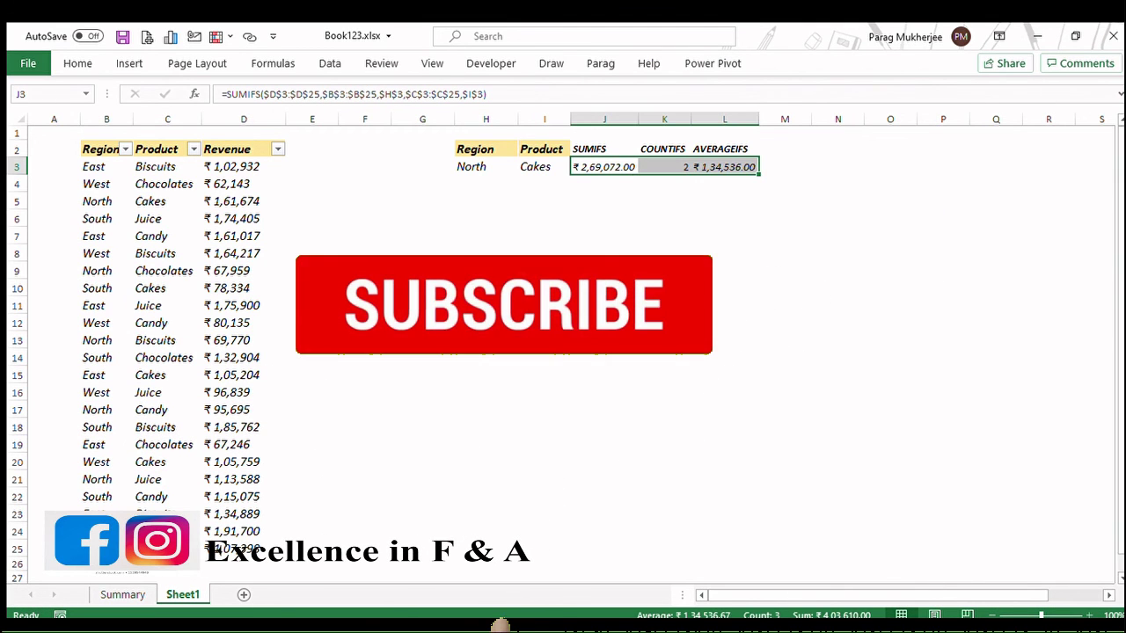